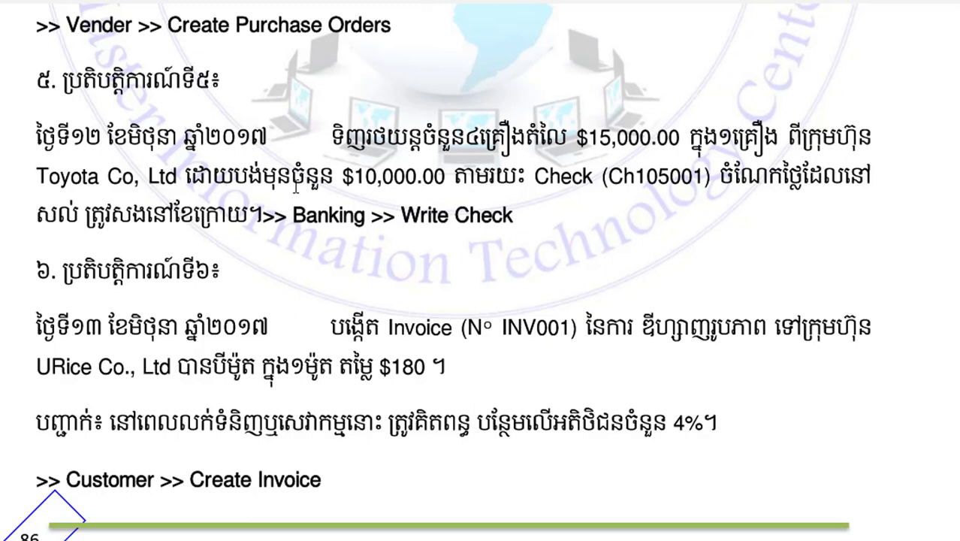
- Start writing a new check without receiving against open purchase orders, and set its bank account to 11000 · Cash in Bank
drag(293, 215, 492, 219)
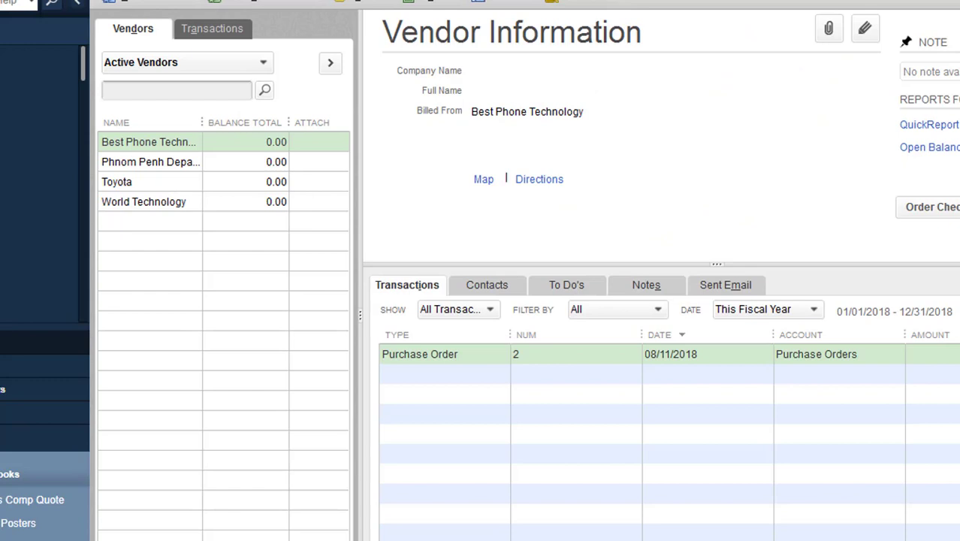
click(412, 2)
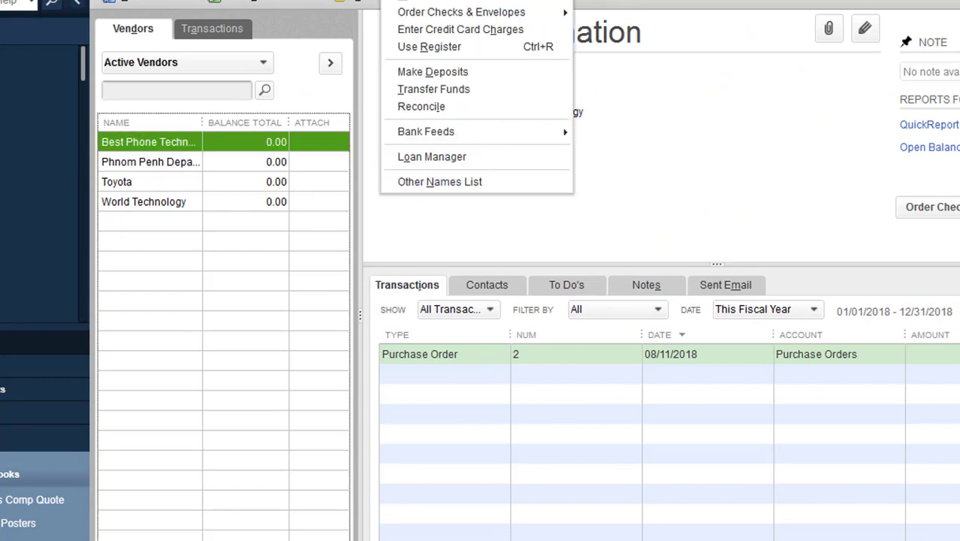
click(412, 3)
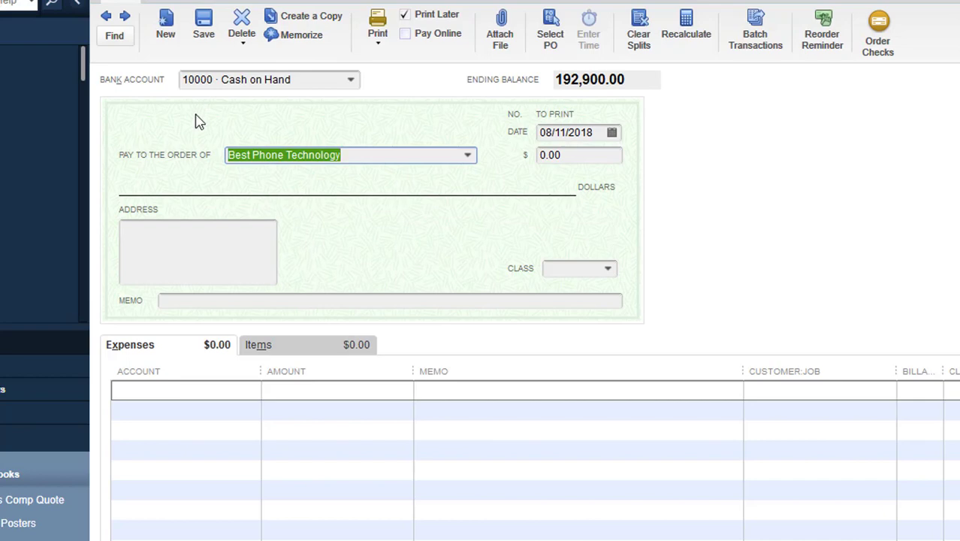
click(354, 84)
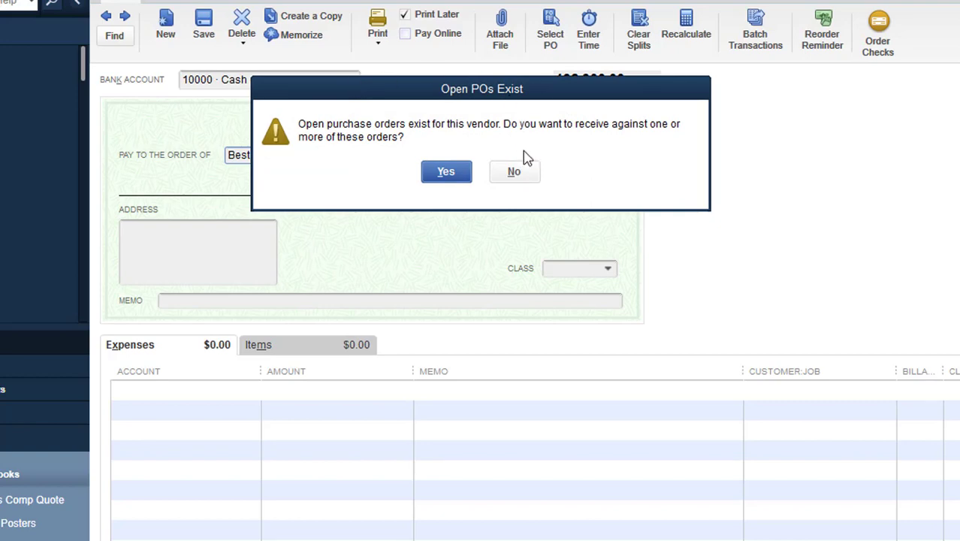
click(527, 178)
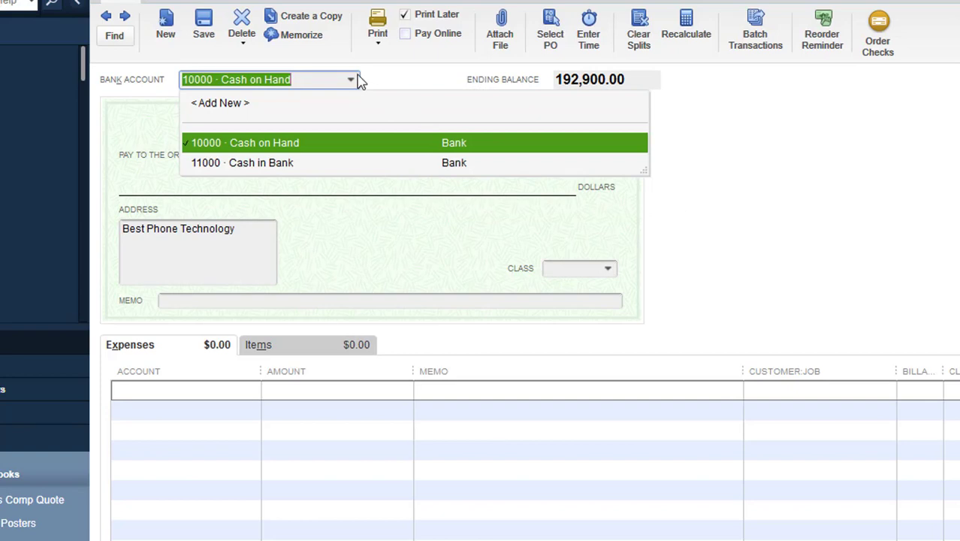
click(248, 164)
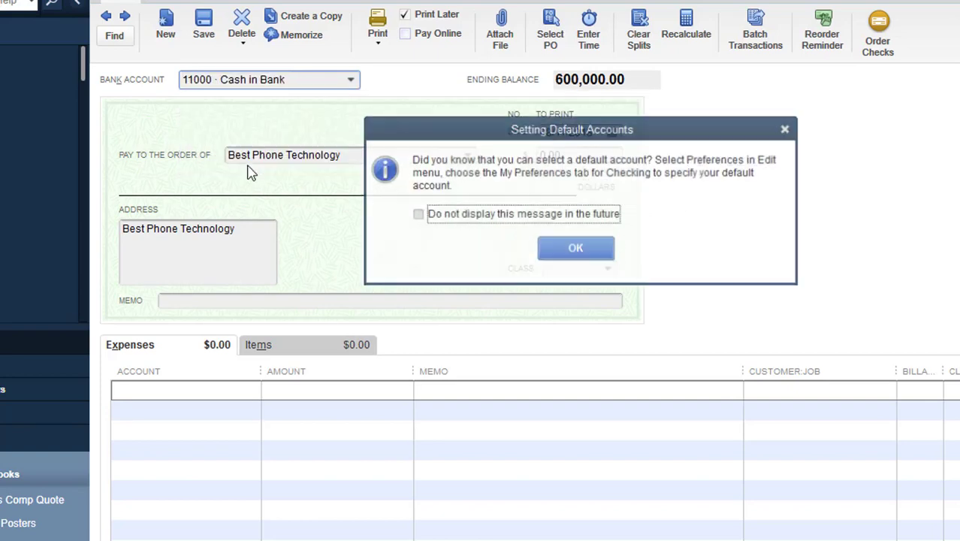
click(579, 250)
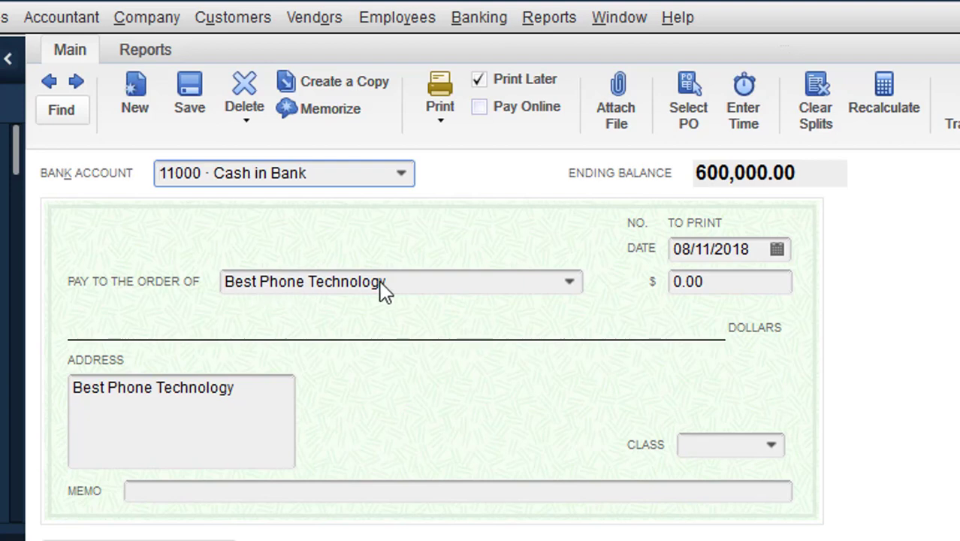
- Make the check payable to Toyota, date it 08/12/2018 and set its amount to 10,000.00
click(569, 282)
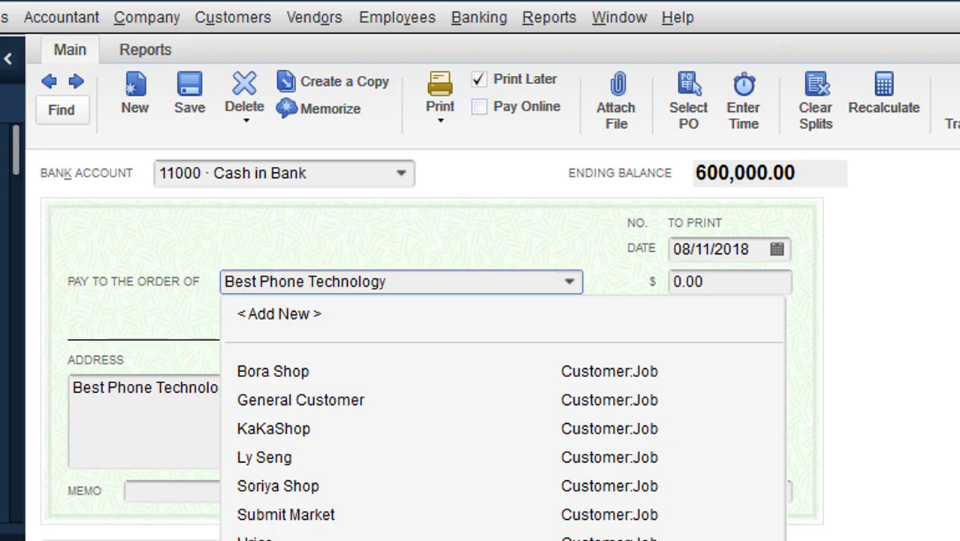
text(Toyota)
key(Escape)
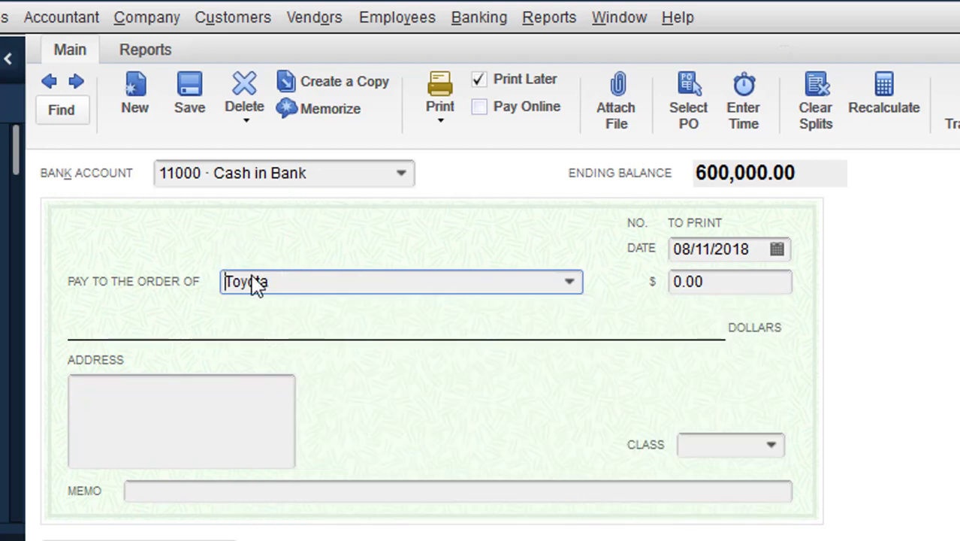
click(776, 249)
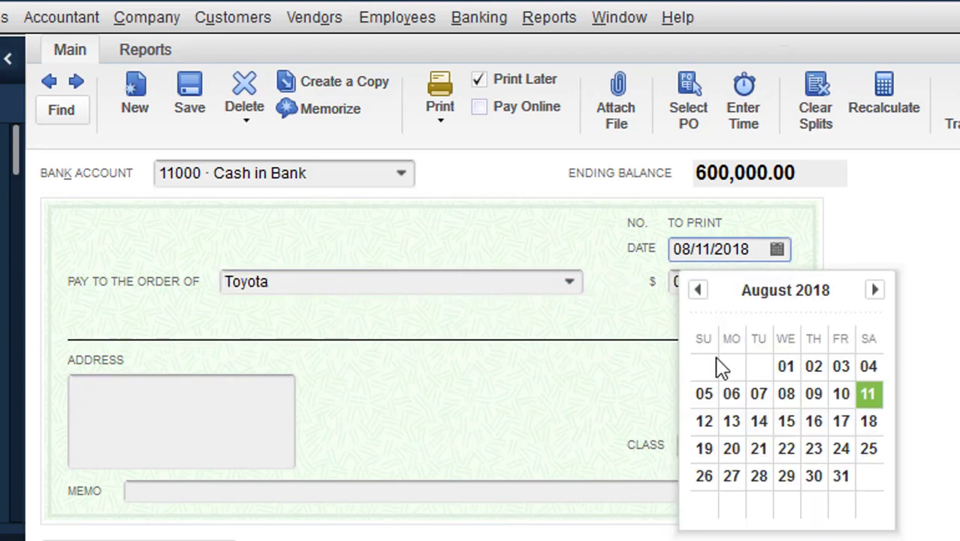
click(703, 421)
click(733, 289)
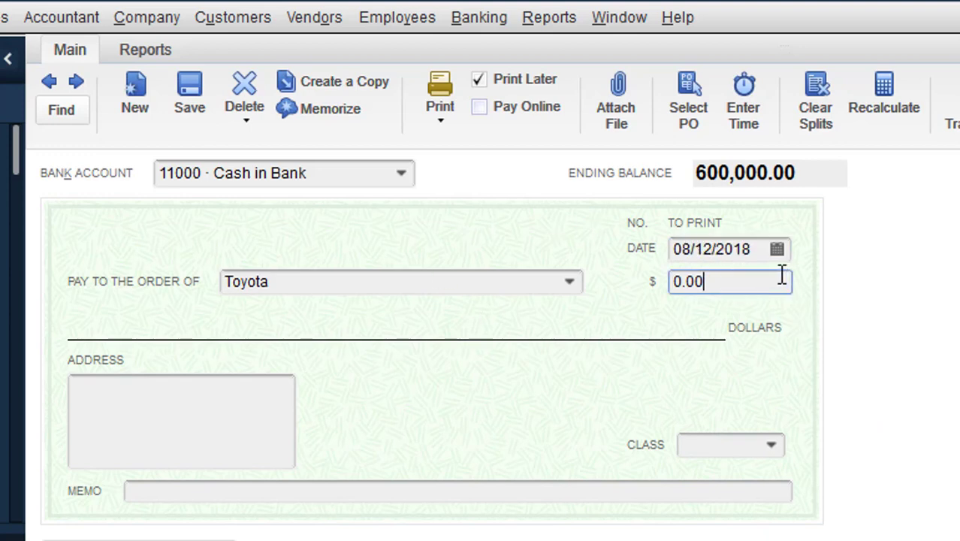
drag(765, 282, 678, 279)
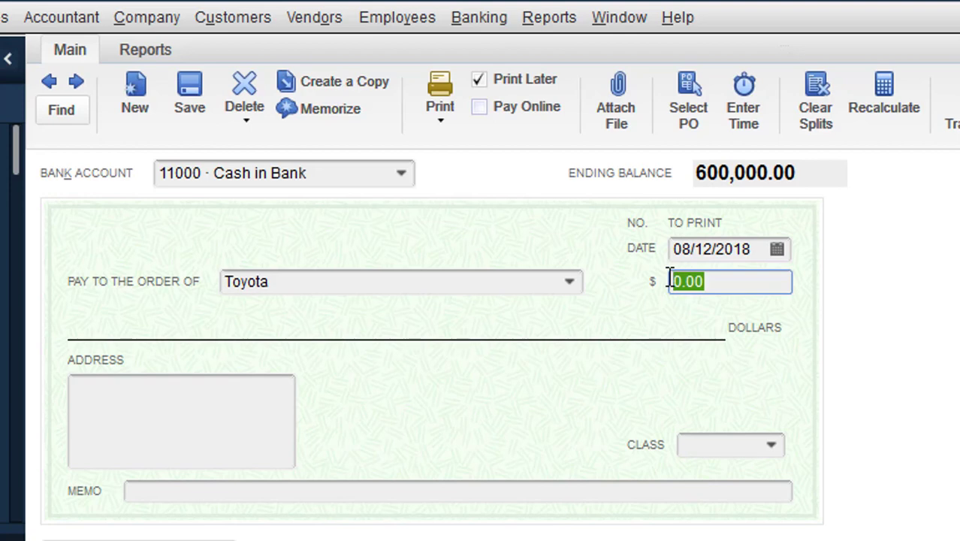
text(10000)
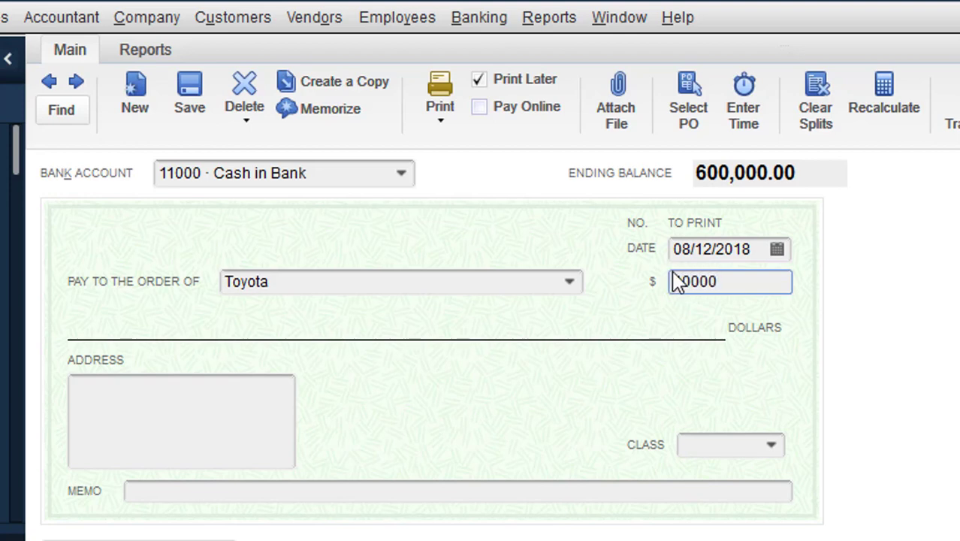
- Enter "Purchase 4cars" as the check's memo
click(414, 493)
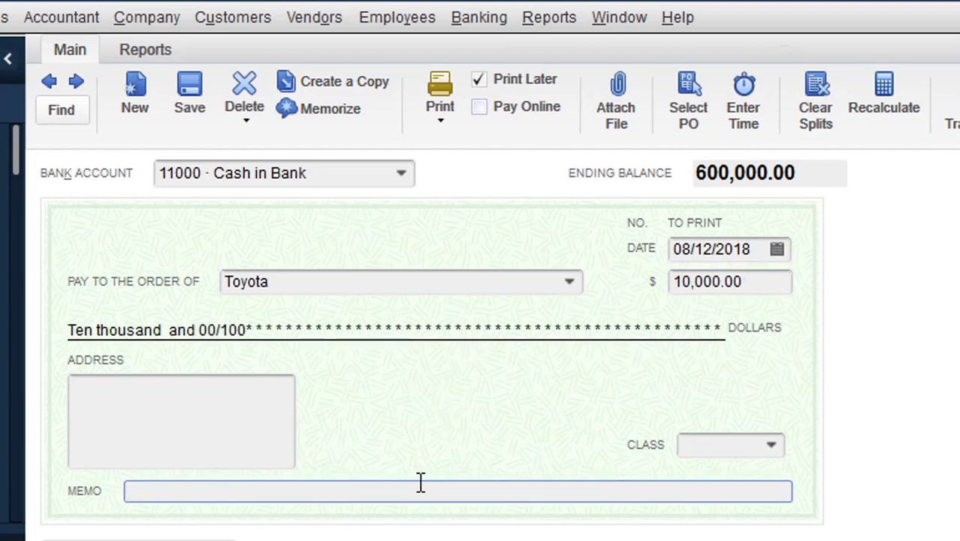
text(Purchase )
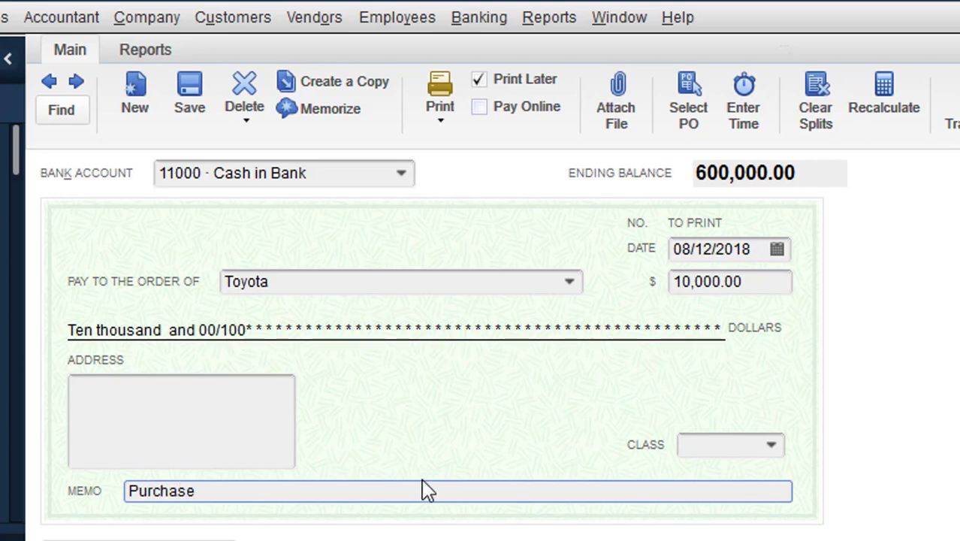
text(4c)
key(BackSpace)
key(BackSpace)
text(cars)
key(Tab)
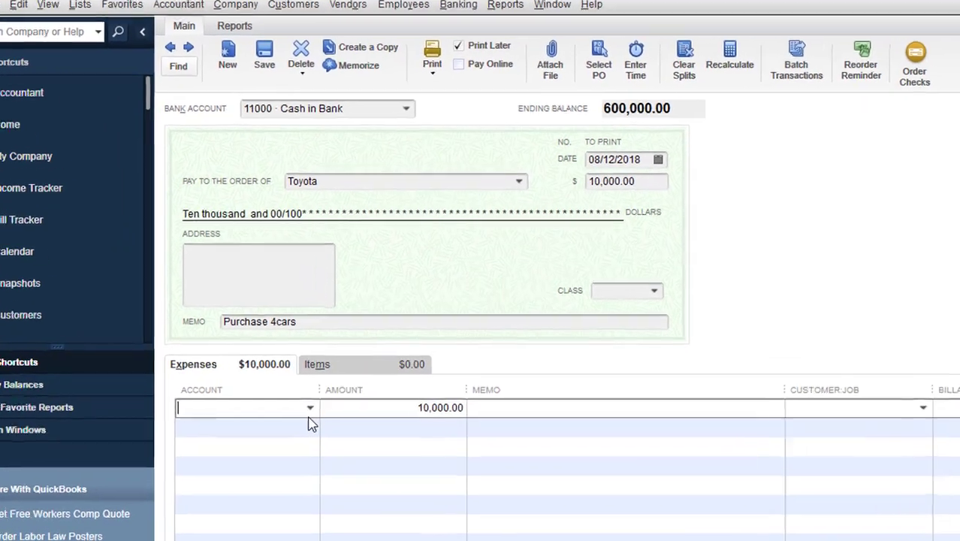
- Fill the first expense line with account 15010 · Cost of Car and an amount calculated as 4*15000
text(Car)
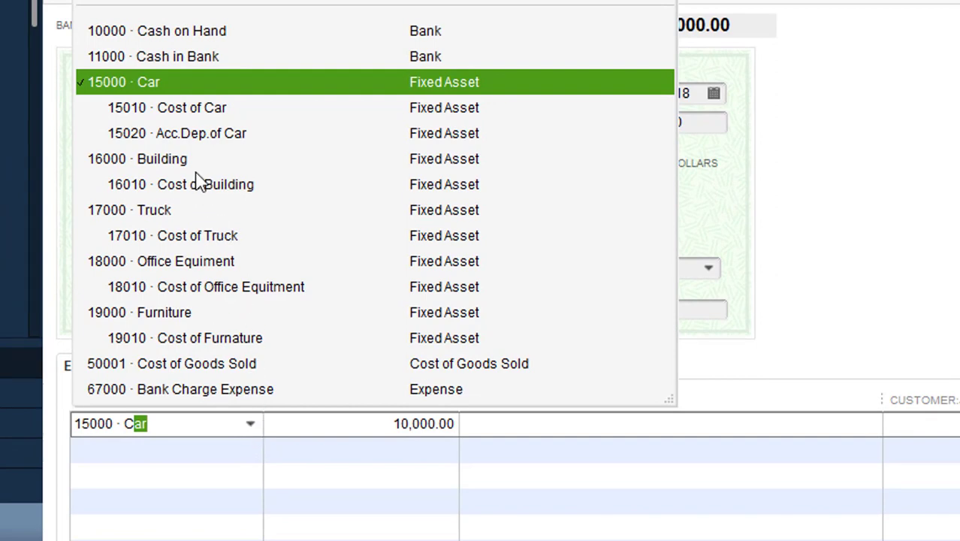
click(188, 113)
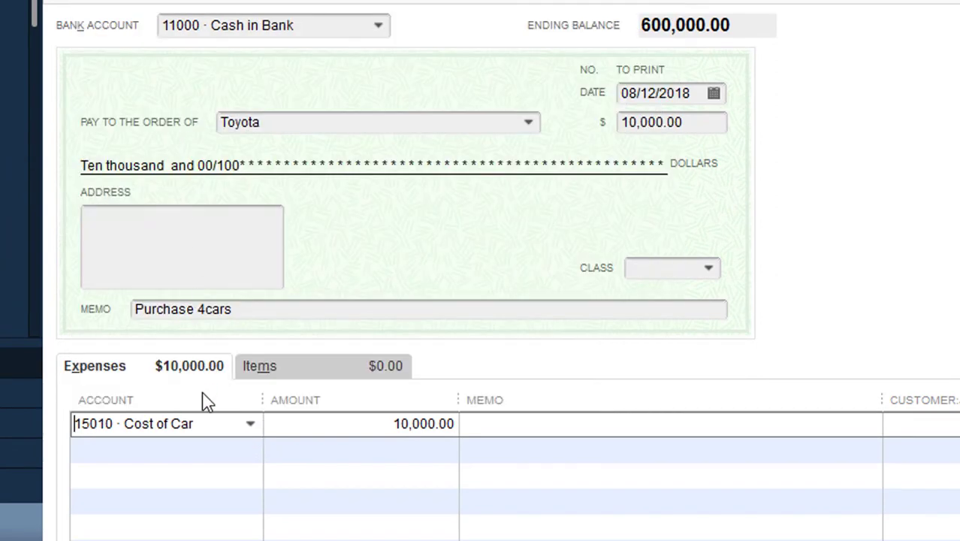
click(304, 427)
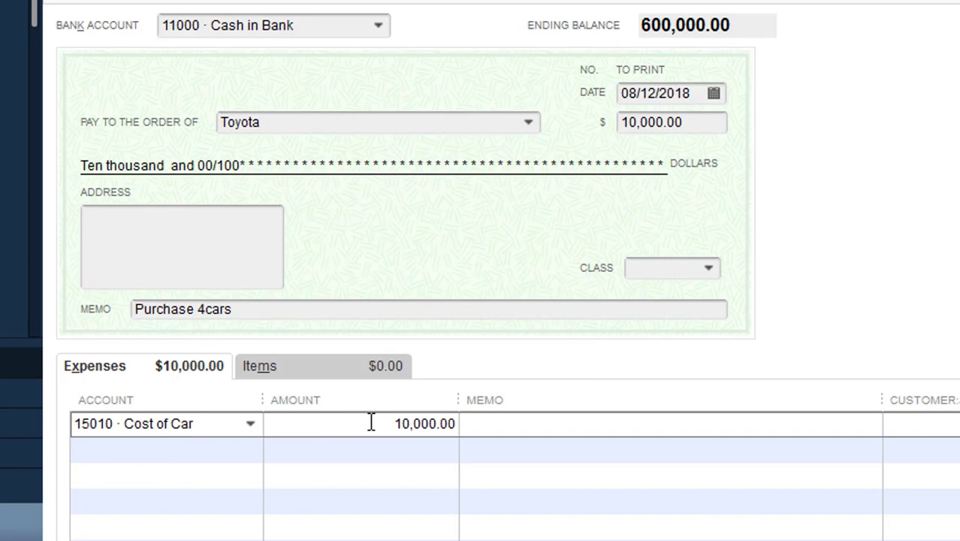
drag(396, 423, 506, 422)
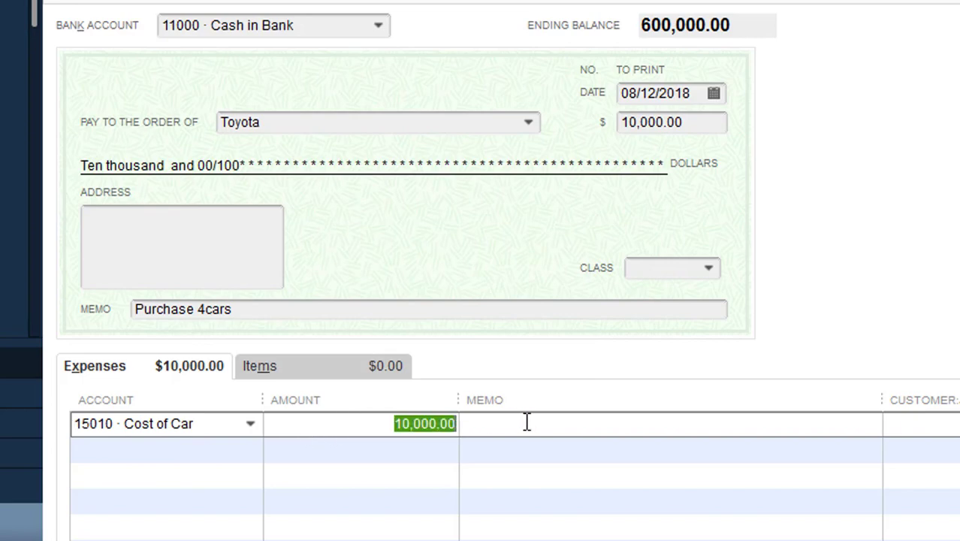
text(4*15)
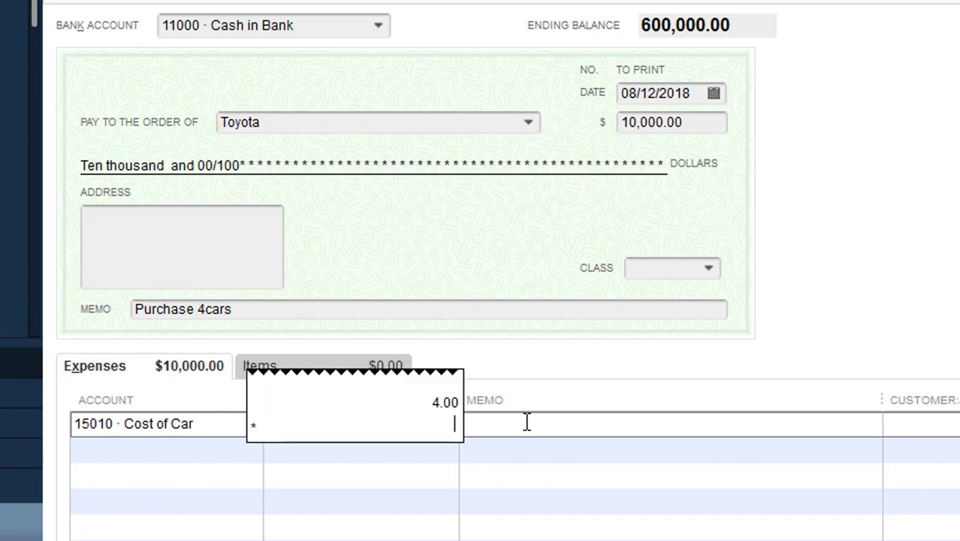
key(BackSpace)
key(BackSpace)
text(1500)
text(0)
key(Return)
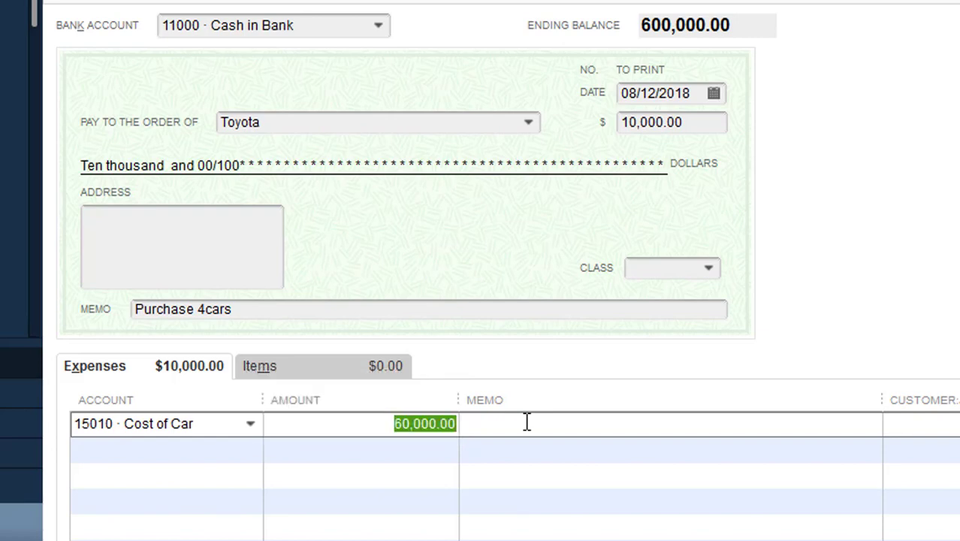
- Assign the balancing second expense line to 20000 · Account Payable with the memo "Will pay on next month"
click(423, 455)
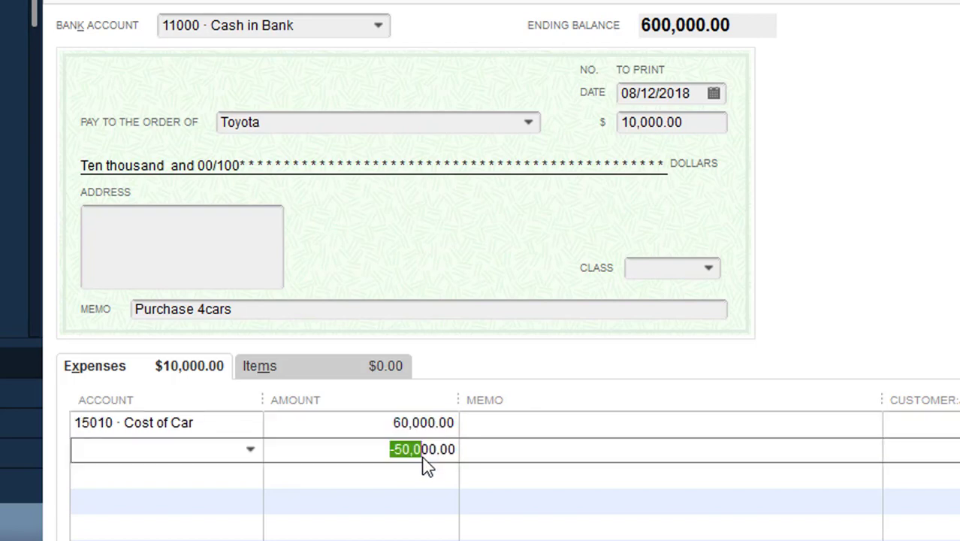
click(367, 458)
click(250, 451)
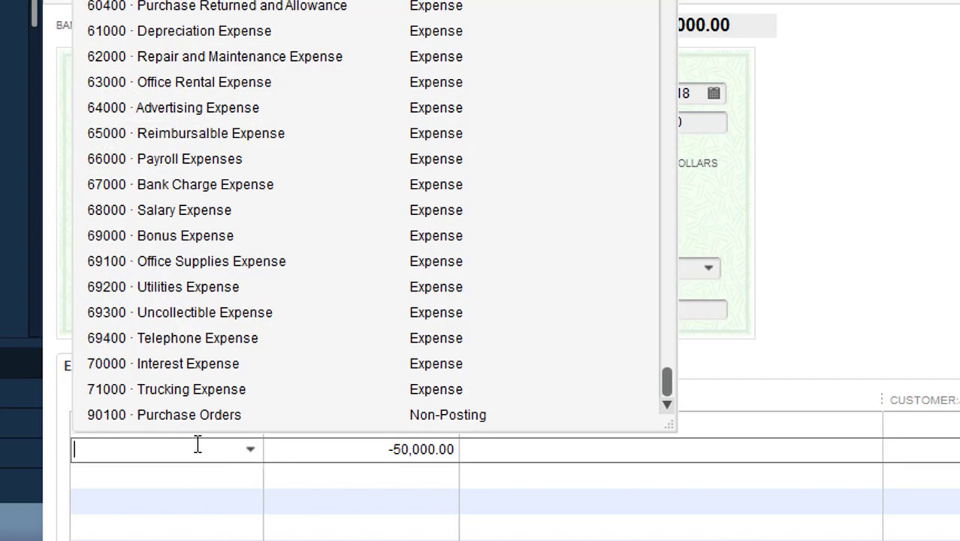
text(Account Payable)
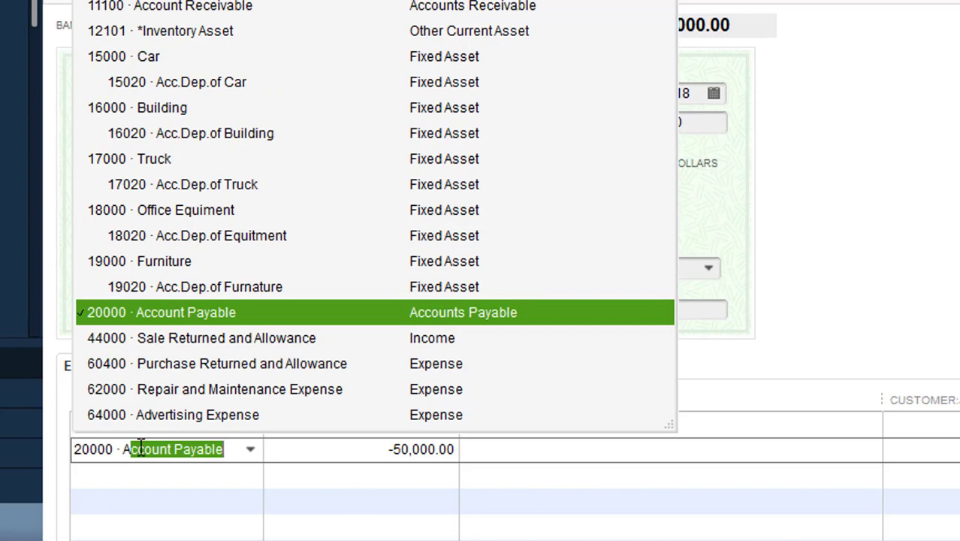
click(484, 456)
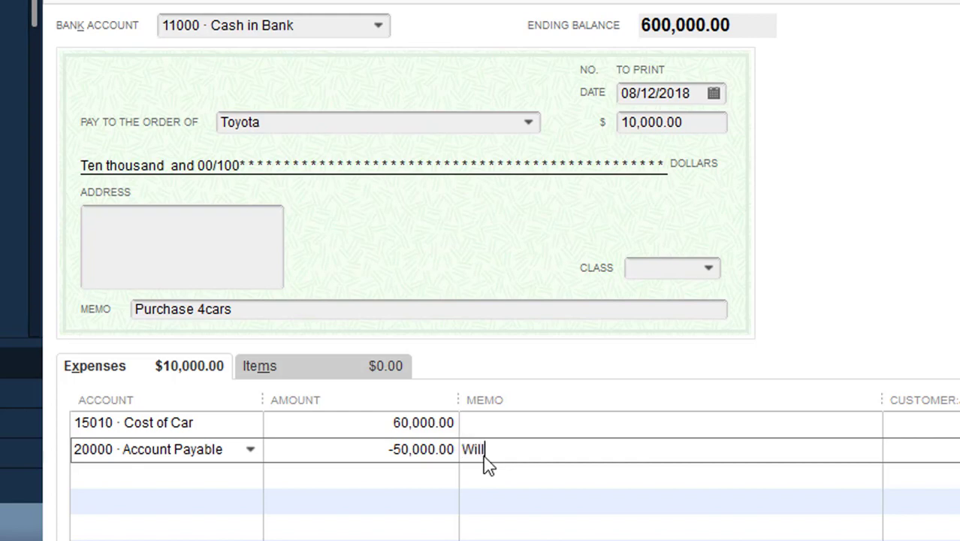
text(Will pay on next month)
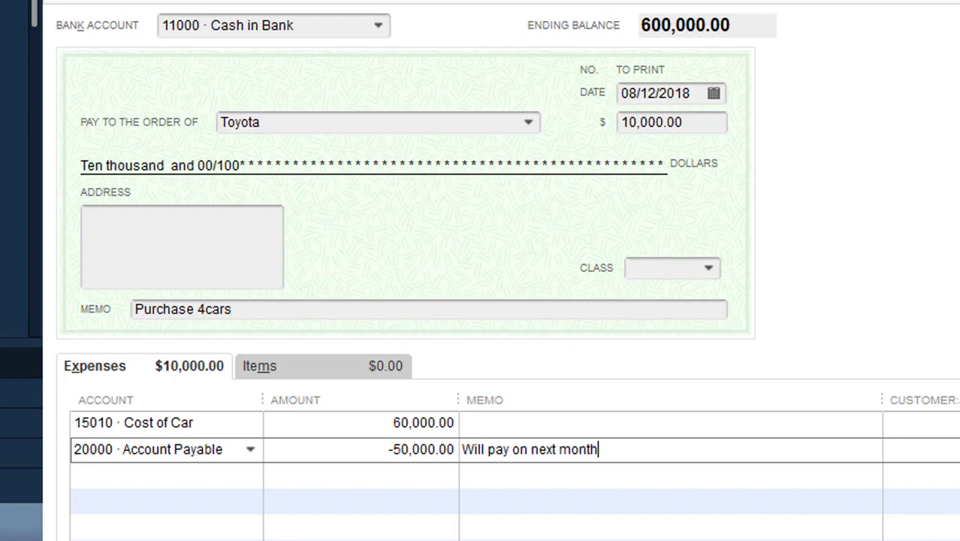
key(Return)
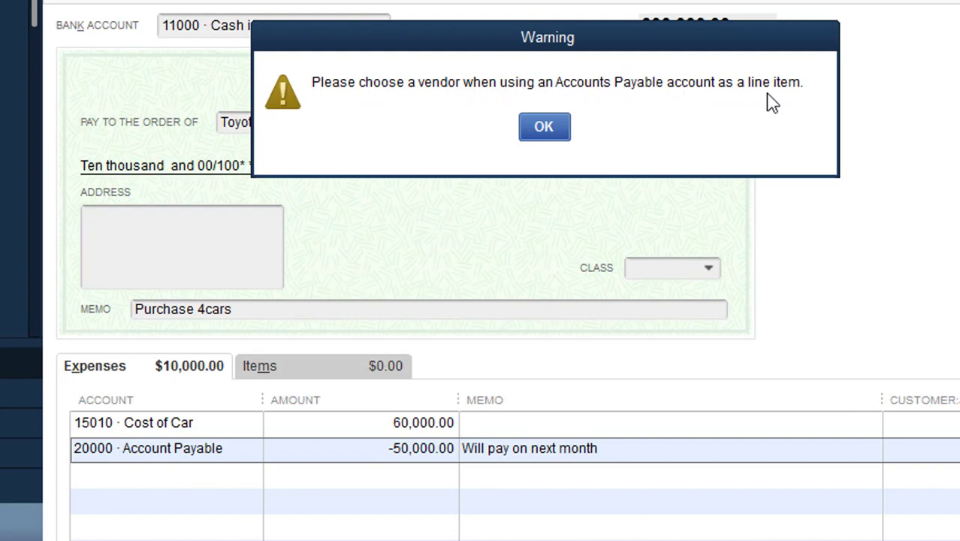
click(544, 128)
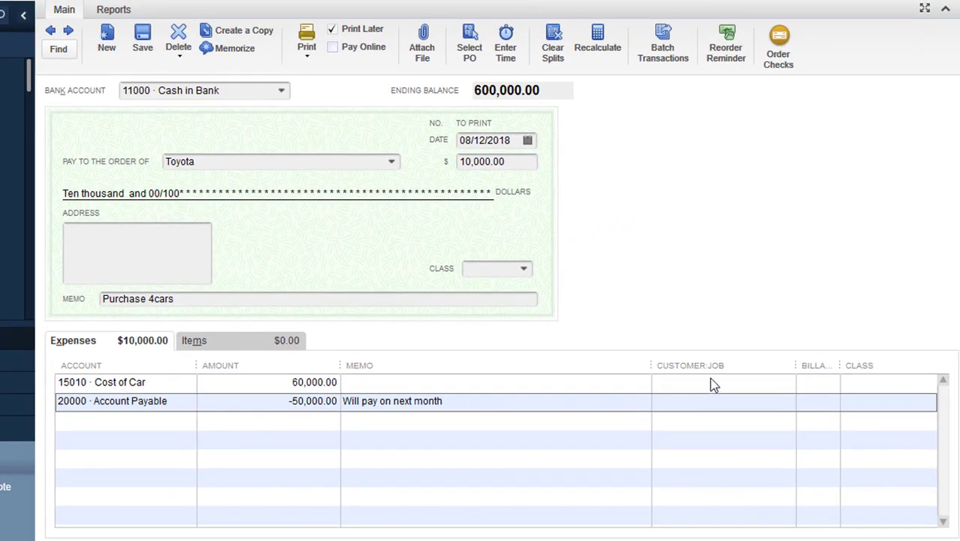
- Choose the vendor Toyota as the Customer:Job of the Account Payable expense line
click(719, 401)
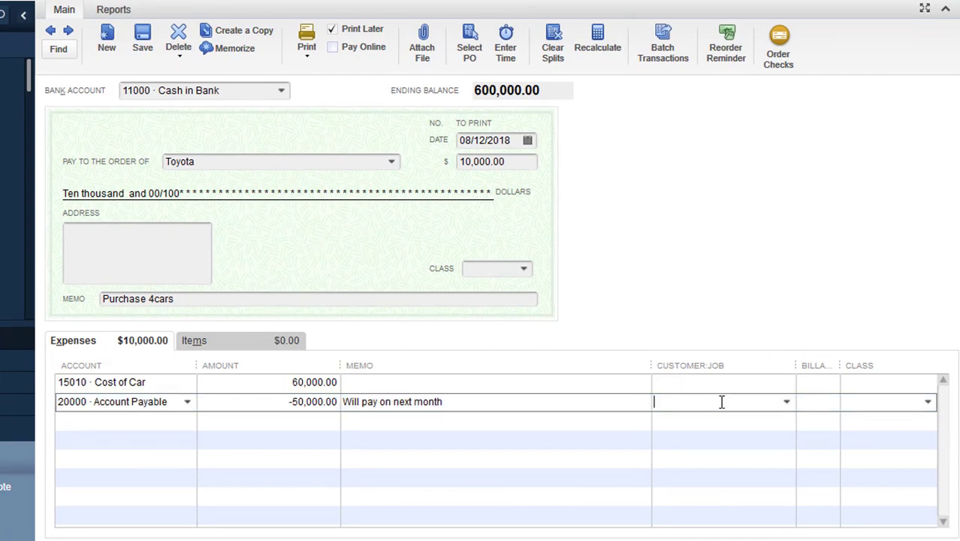
click(786, 402)
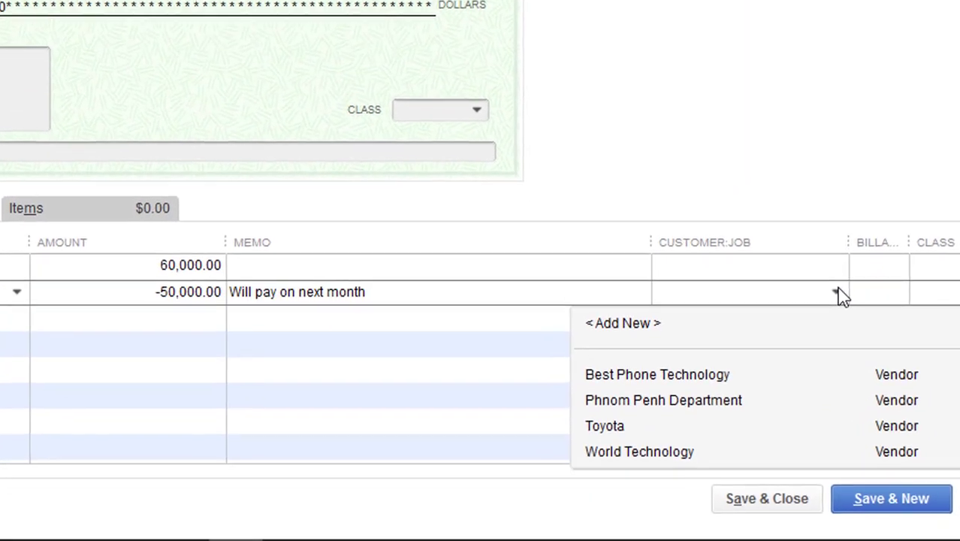
click(616, 427)
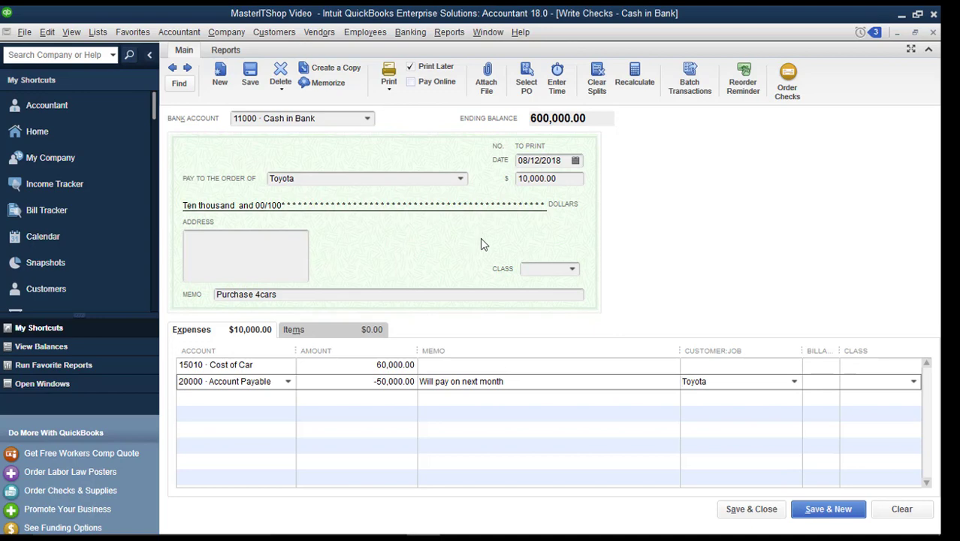
- Save and close the check without assigning classes, and refresh the August 2018 Journal report
click(738, 511)
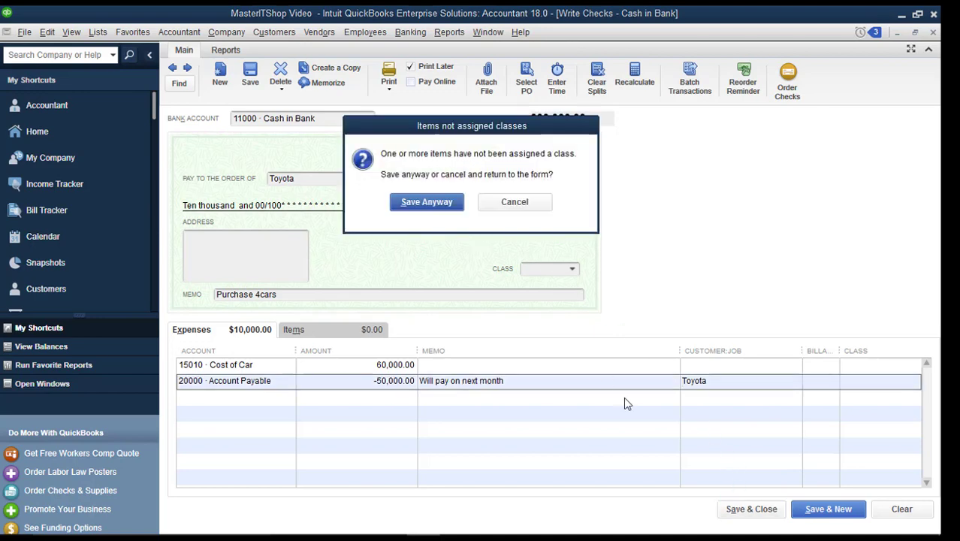
click(436, 204)
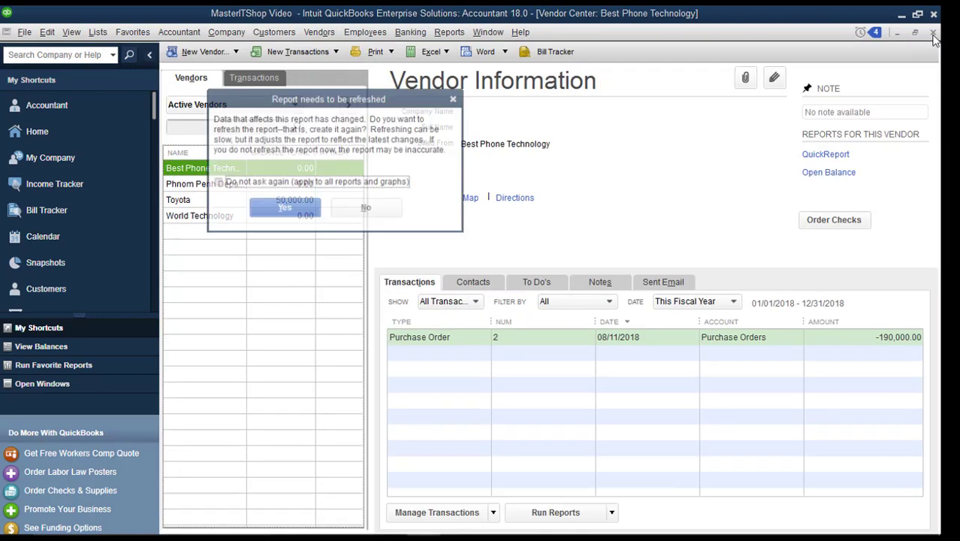
click(293, 208)
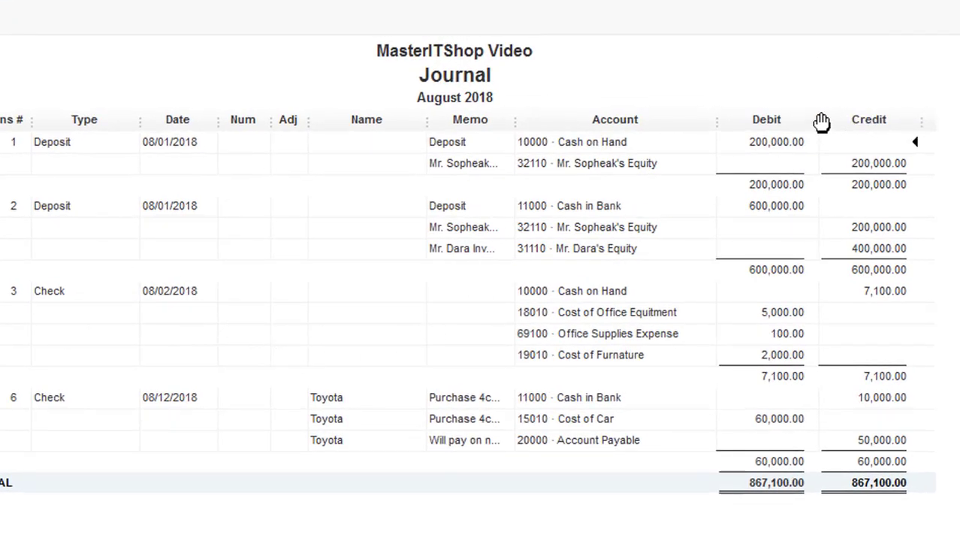
- Switch to Quickbook.pdf and read exercise 6 about creating invoice INV001 for URice Co., Ltd, including the tax note
drag(825, 124, 829, 122)
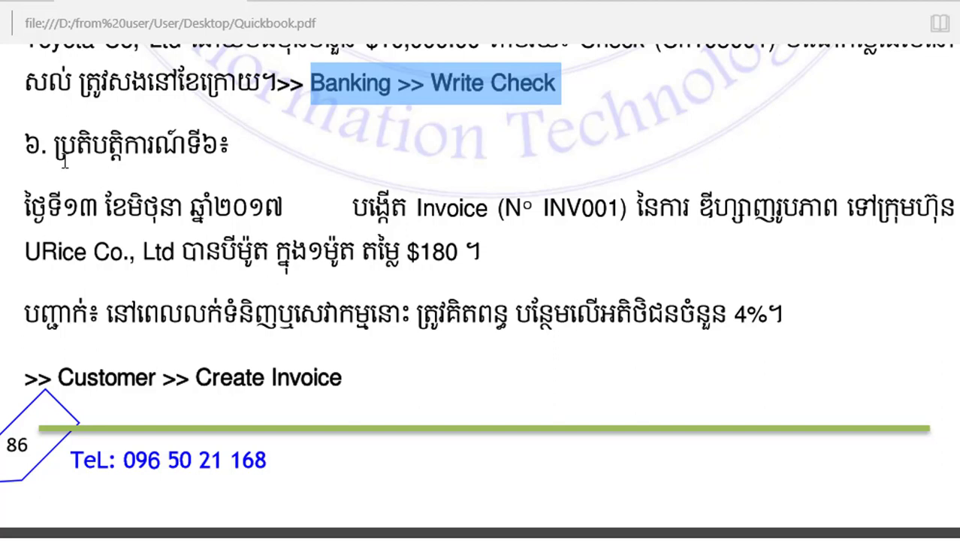
drag(30, 144, 797, 320)
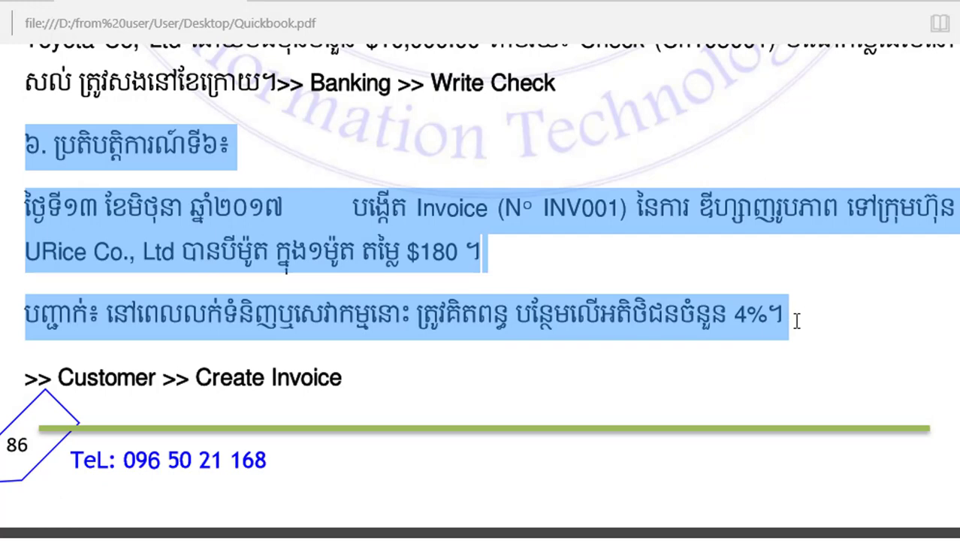
click(159, 261)
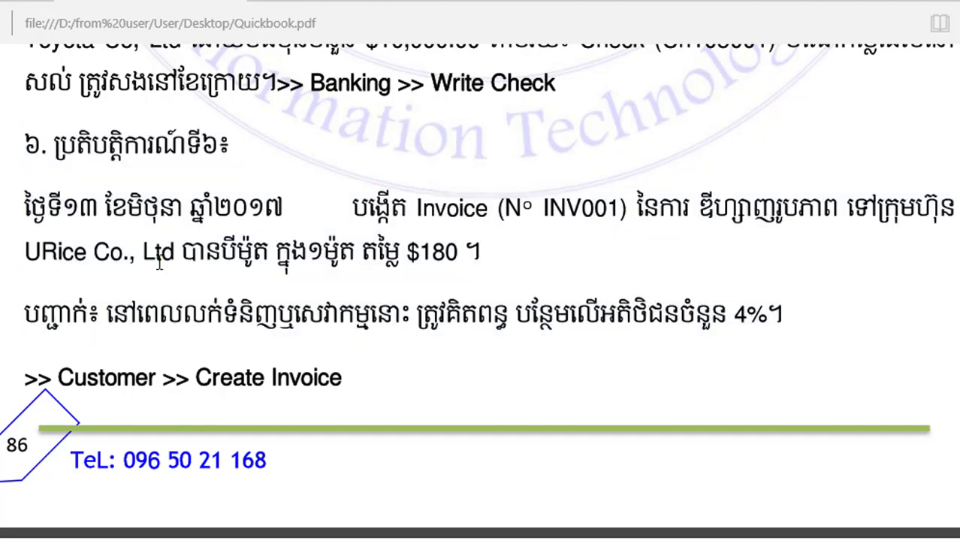
drag(24, 199, 781, 317)
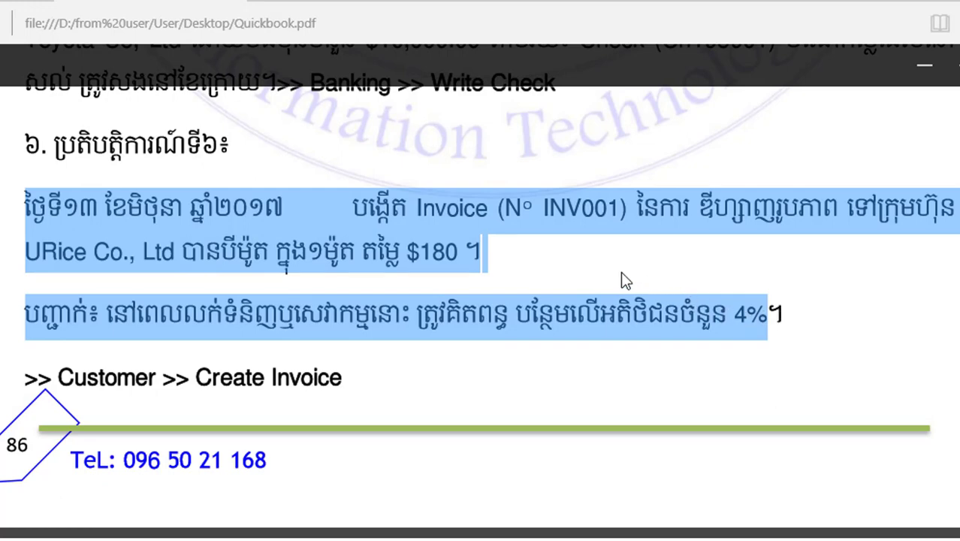
click(264, 270)
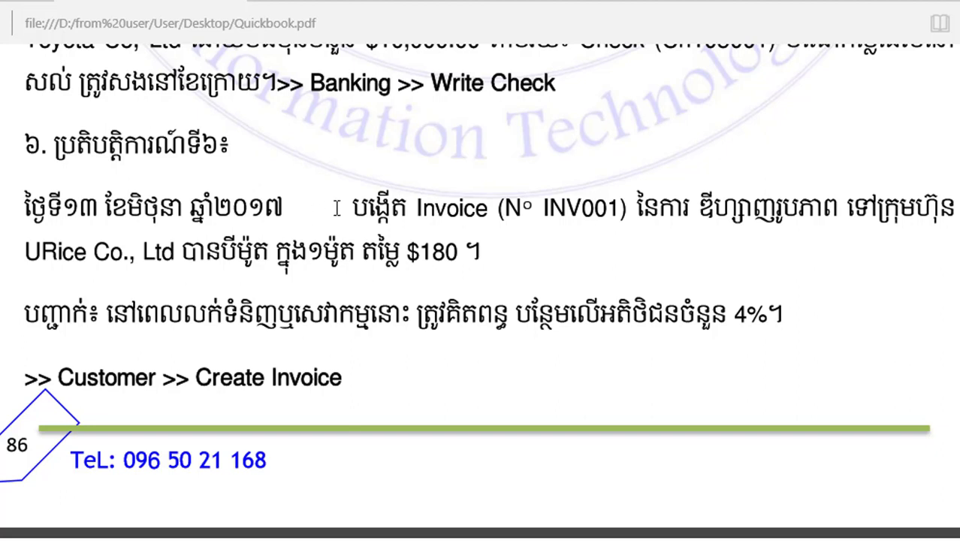
drag(350, 208, 616, 208)
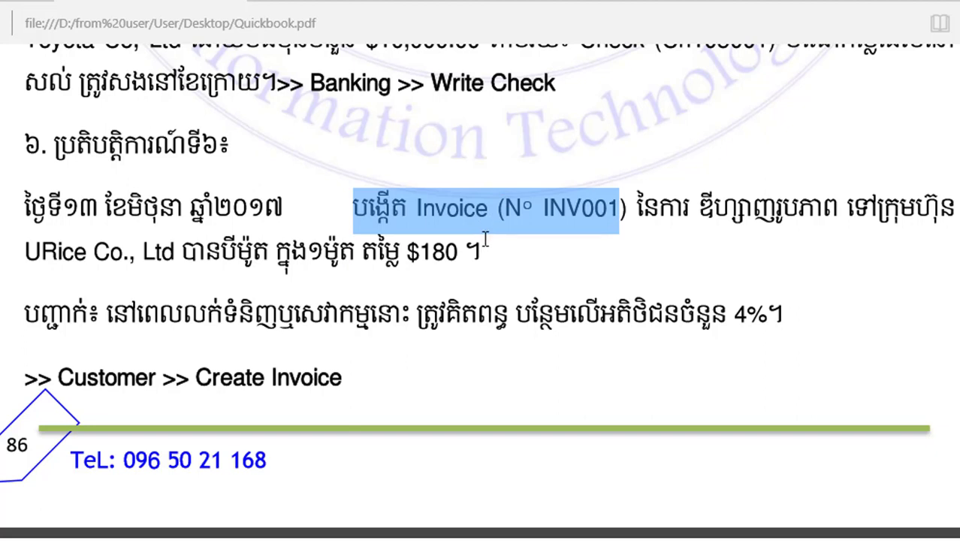
click(422, 217)
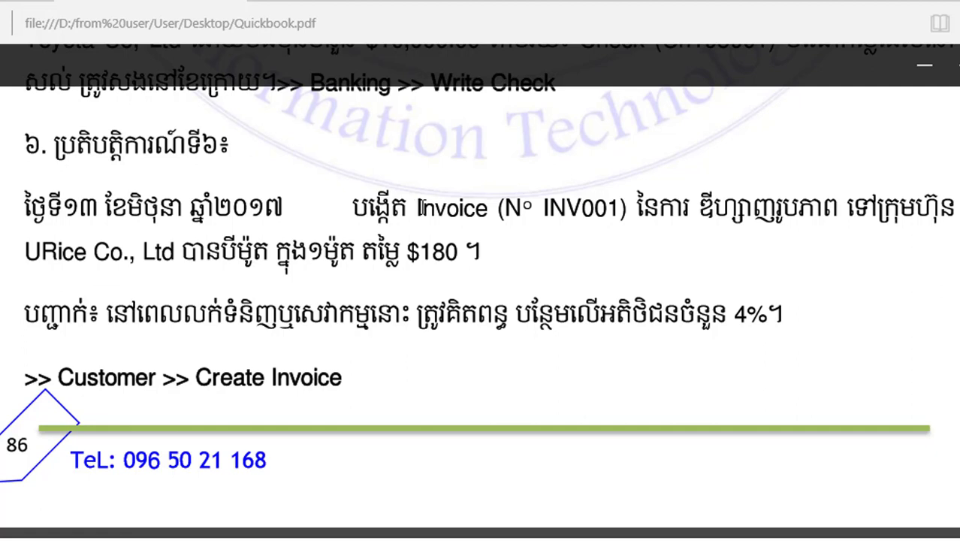
mouse_move(417, 208)
mouse_down()
mouse_move(491, 214)
mouse_move(423, 210)
mouse_up()
click(488, 211)
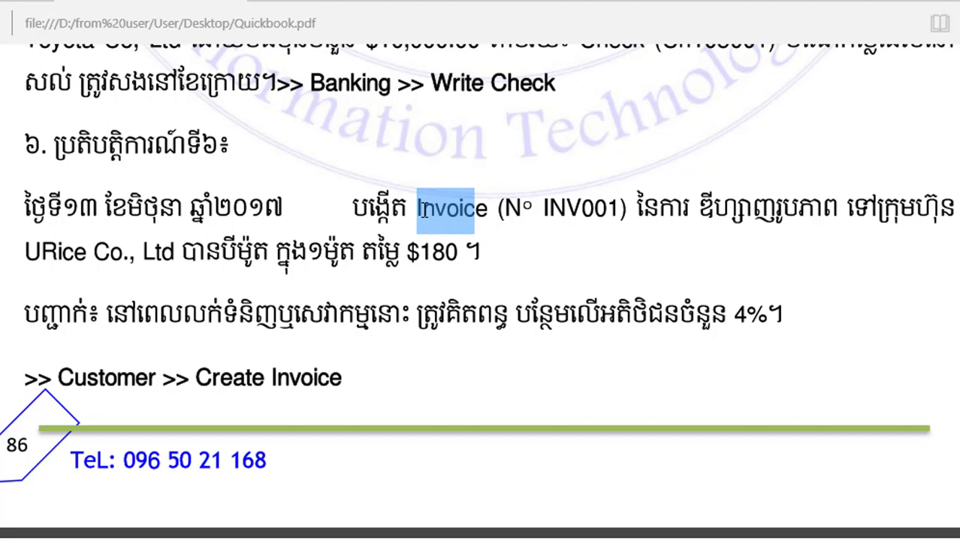
drag(31, 201, 564, 257)
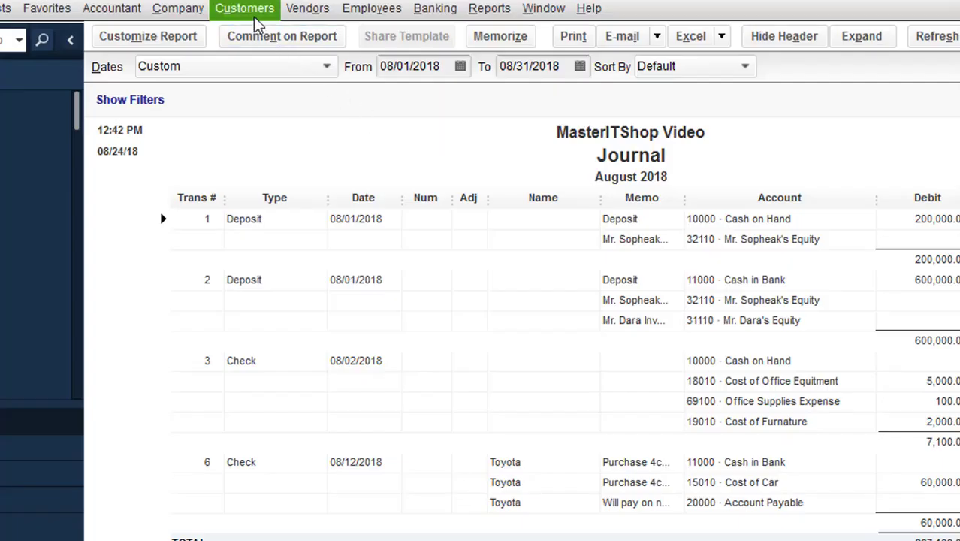
- Create a new invoice in QuickBooks for the customer Urice, dated 08/13/2018
click(248, 9)
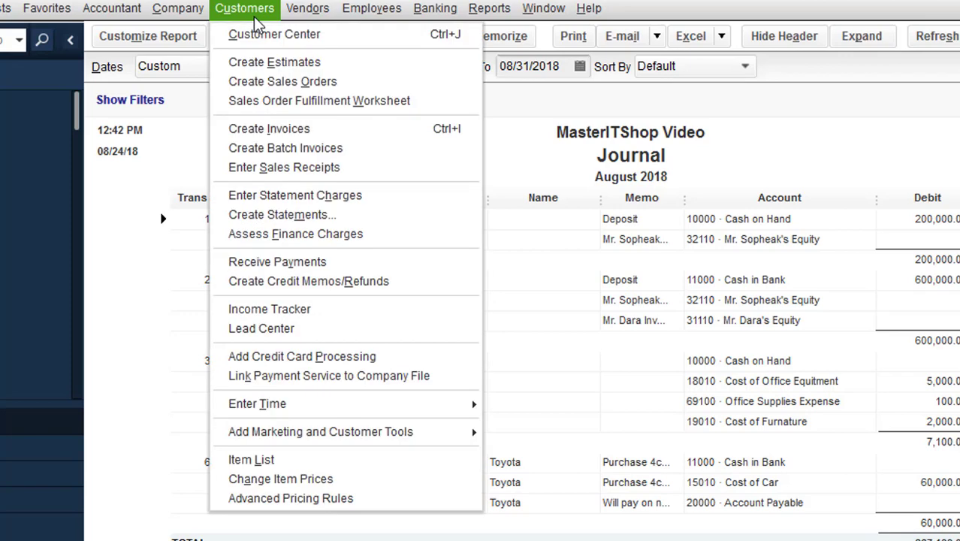
click(253, 136)
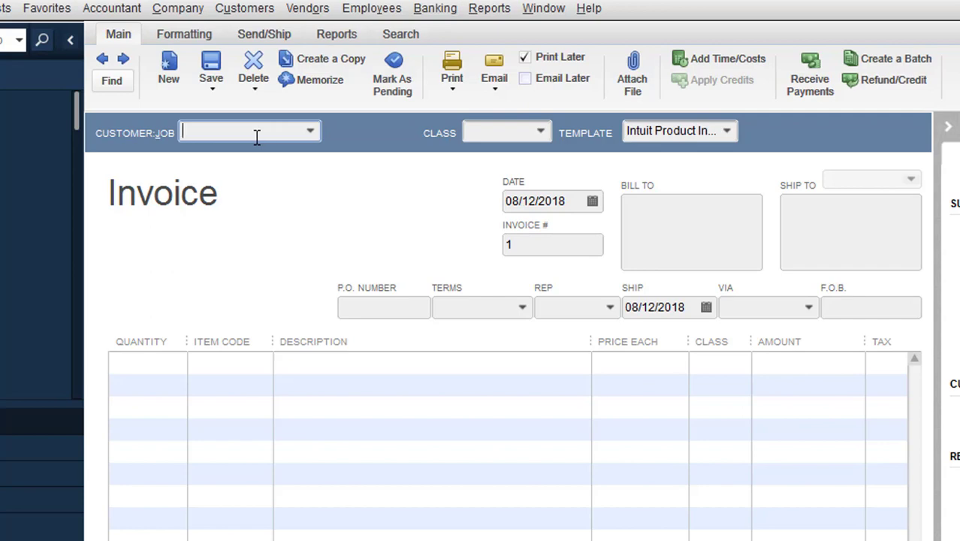
click(311, 136)
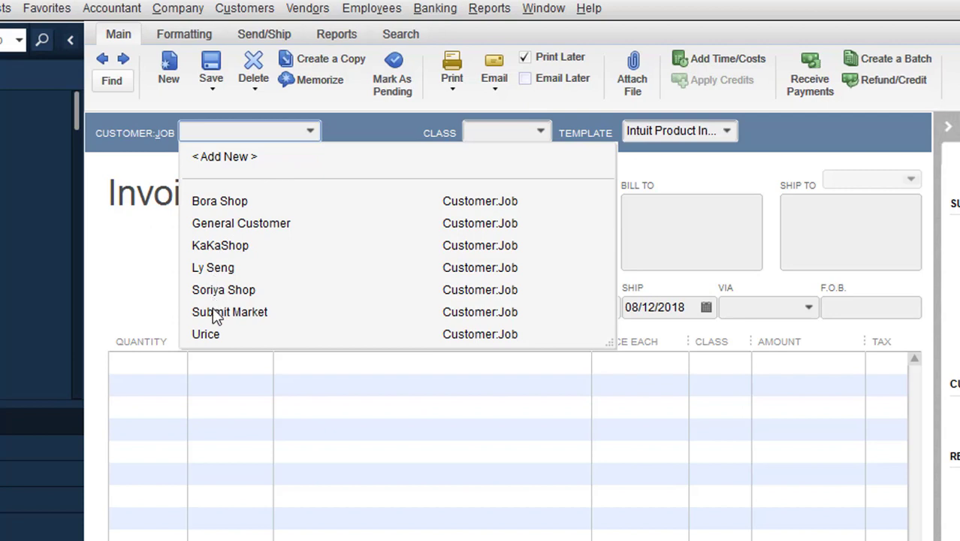
click(206, 334)
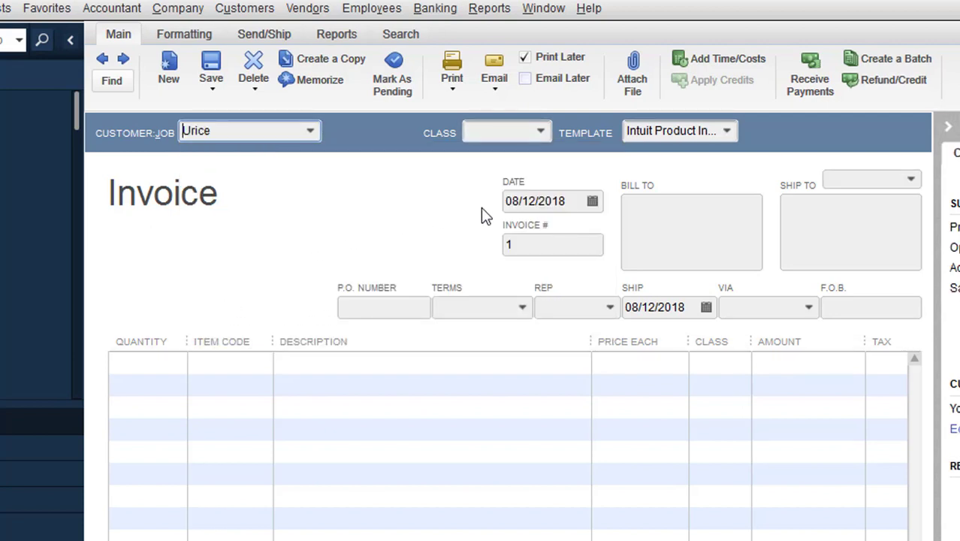
click(593, 201)
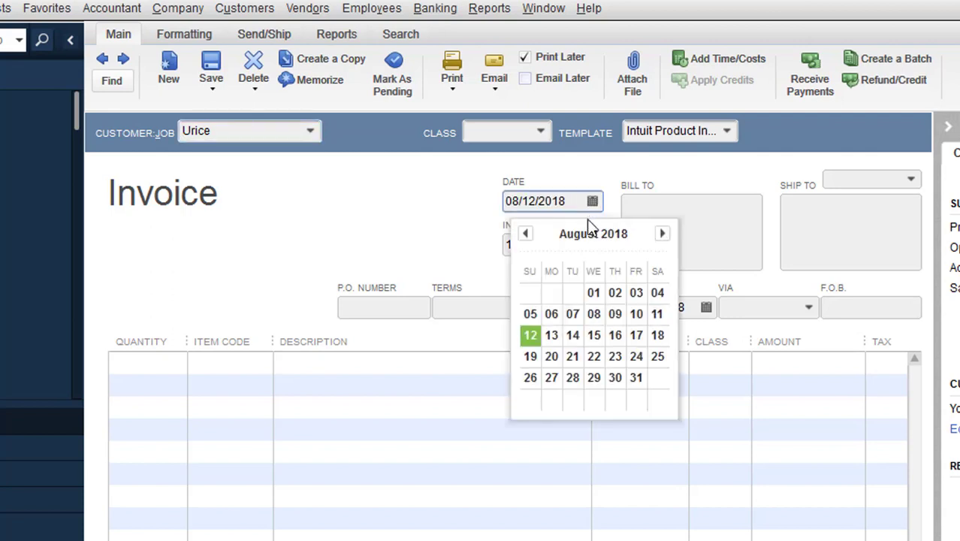
click(555, 331)
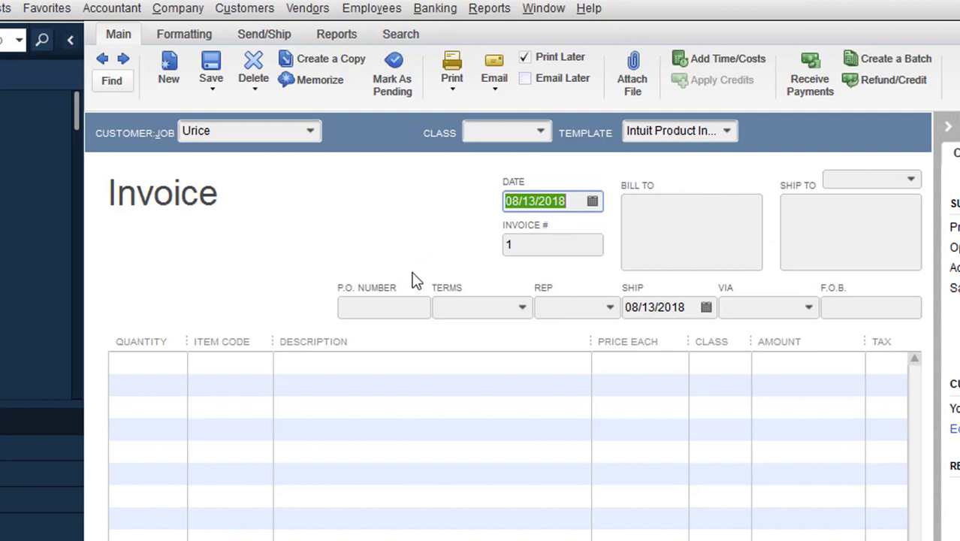
- Recheck the invoice details in Quickbook.pdf and enter a quantity of 3 on the first invoice line
click(157, 360)
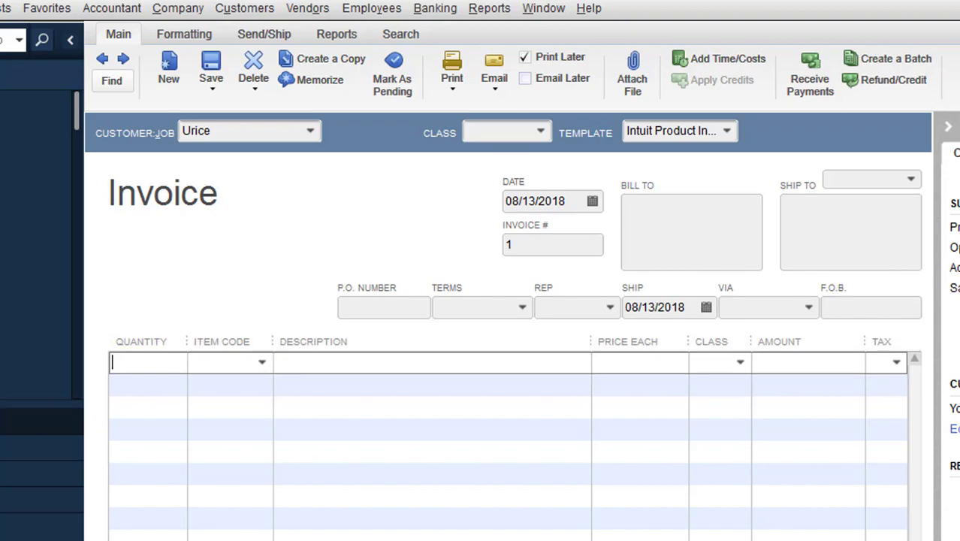
key(alt+Tab)
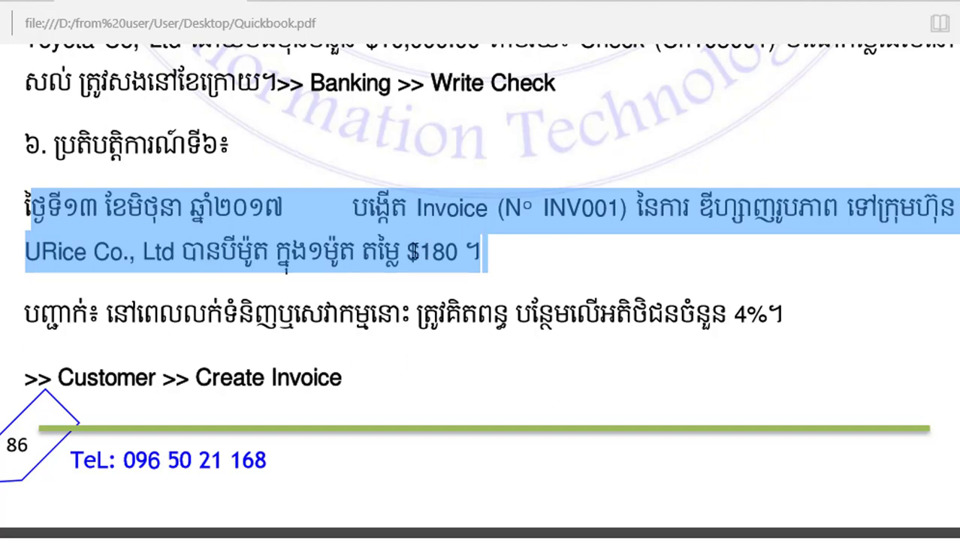
click(479, 252)
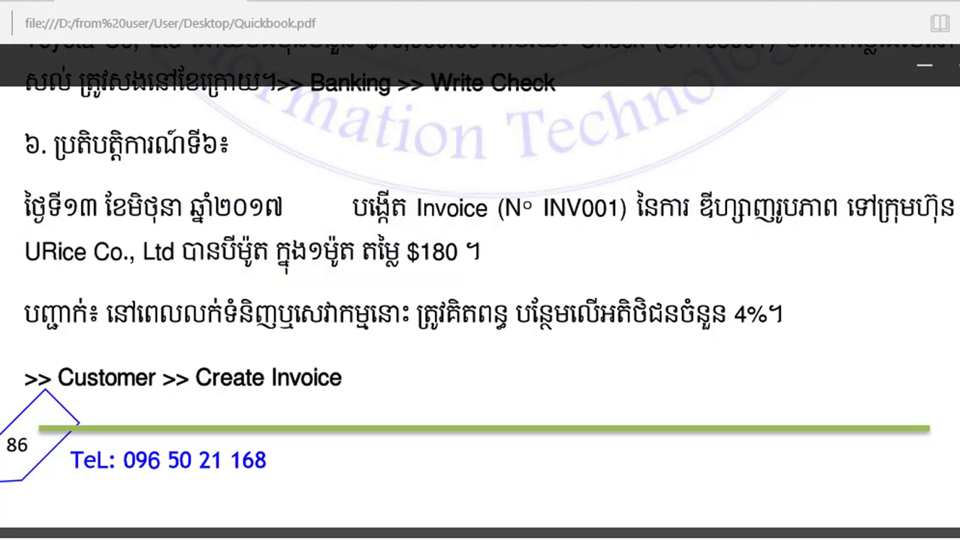
key(alt+Tab)
click(170, 368)
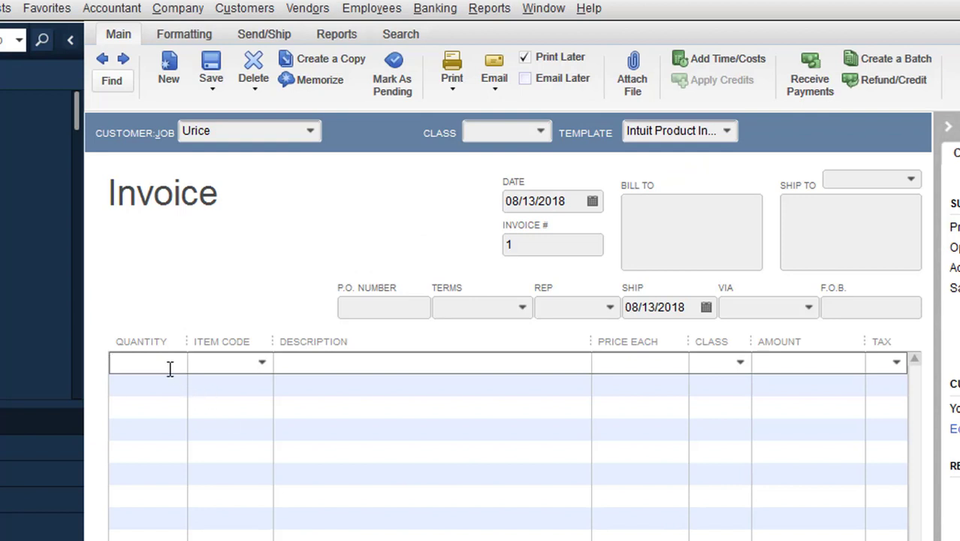
text(3)
- Look through the existing items for the invoice line and add a new item of type Service named Design
click(263, 364)
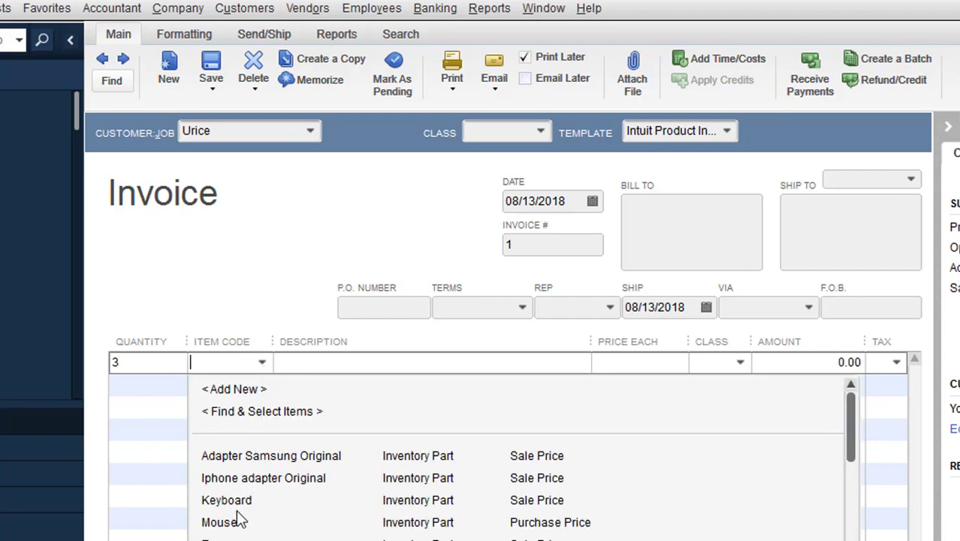
scroll(237, 516, down, 1)
scroll(240, 530, up, 1)
scroll(245, 538, down, 1)
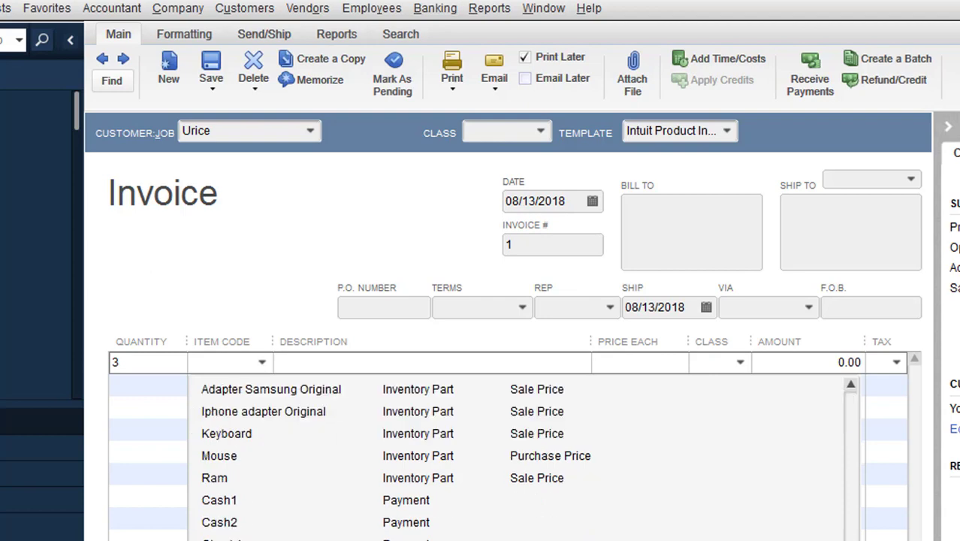
scroll(245, 537, up, 1)
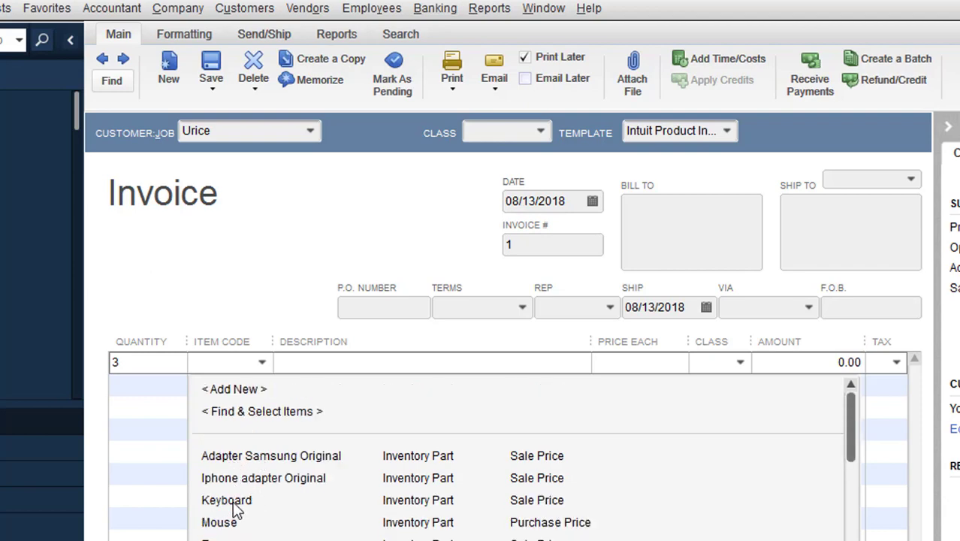
scroll(238, 534, down, 1)
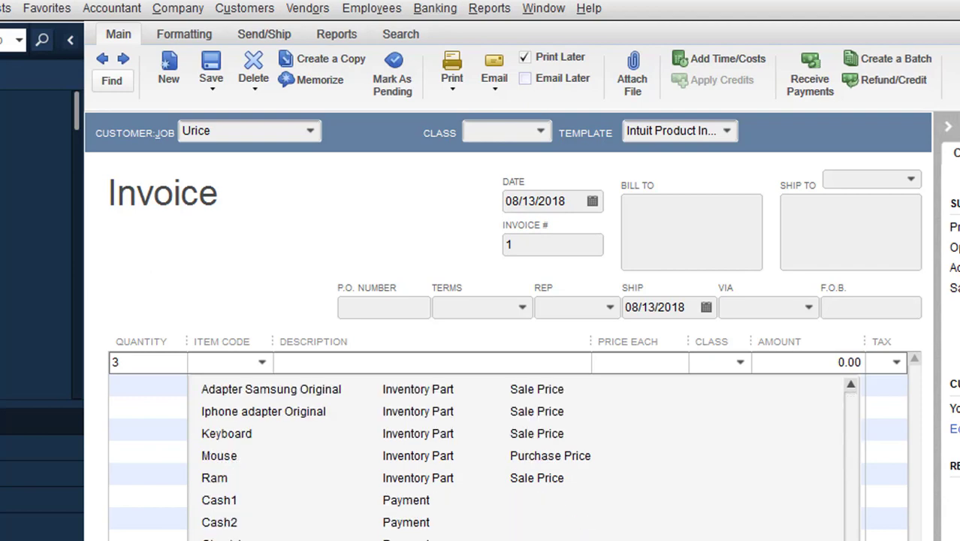
scroll(519, 458, up, 1)
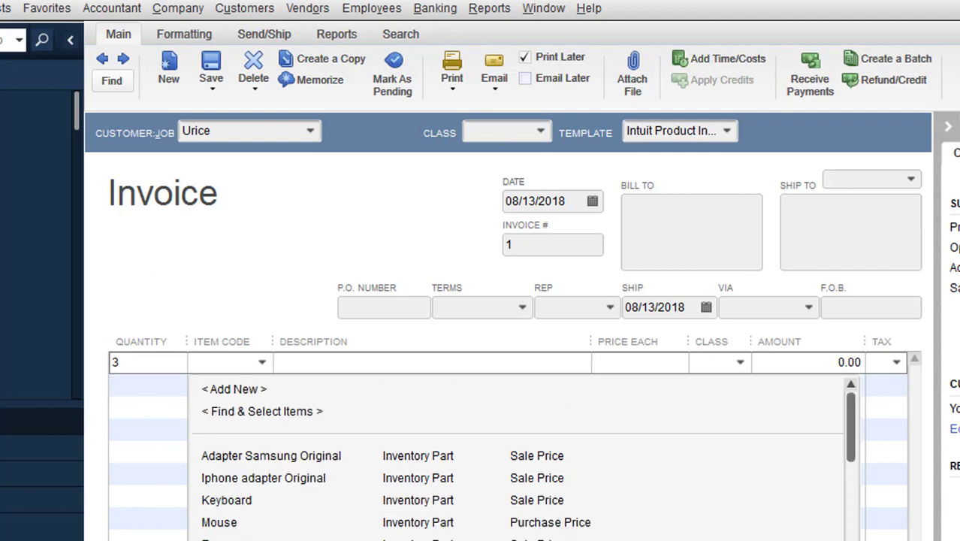
click(227, 395)
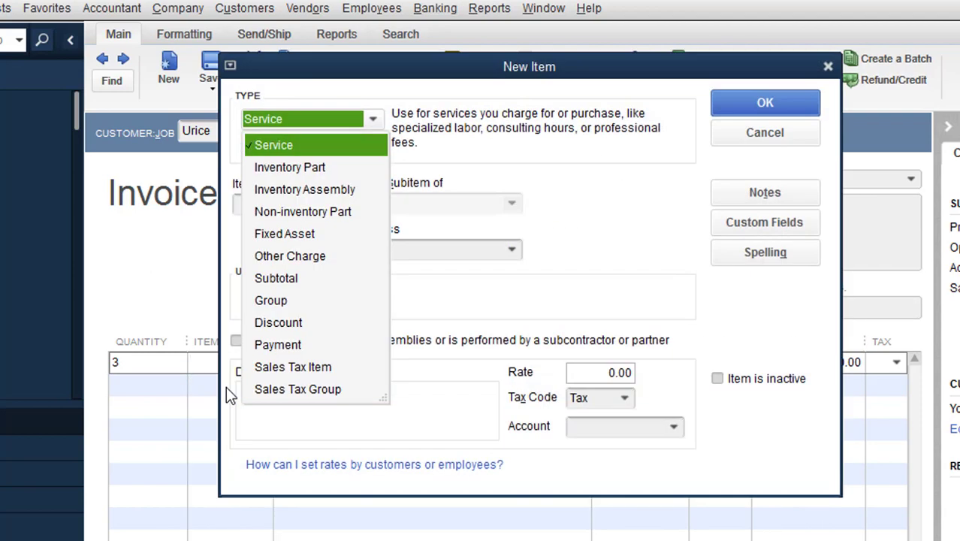
click(291, 148)
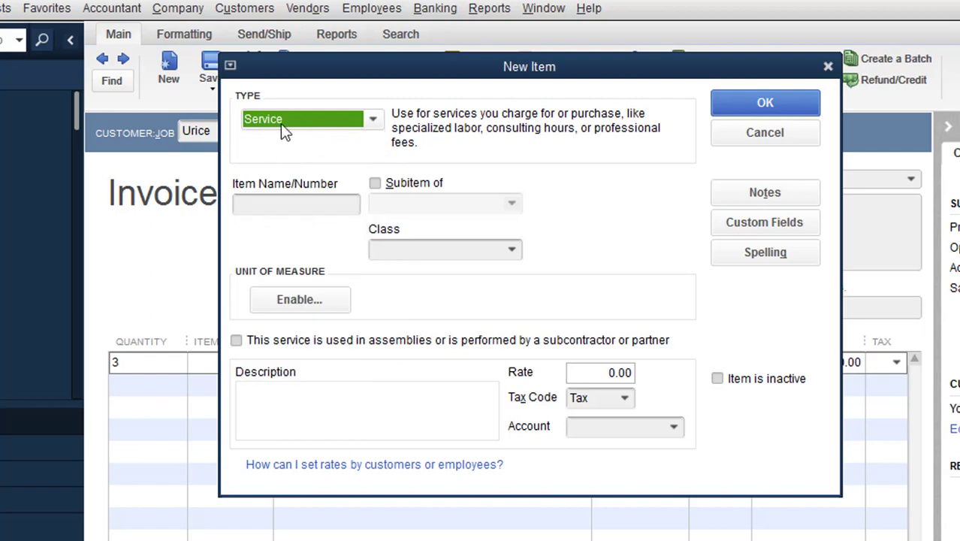
click(303, 206)
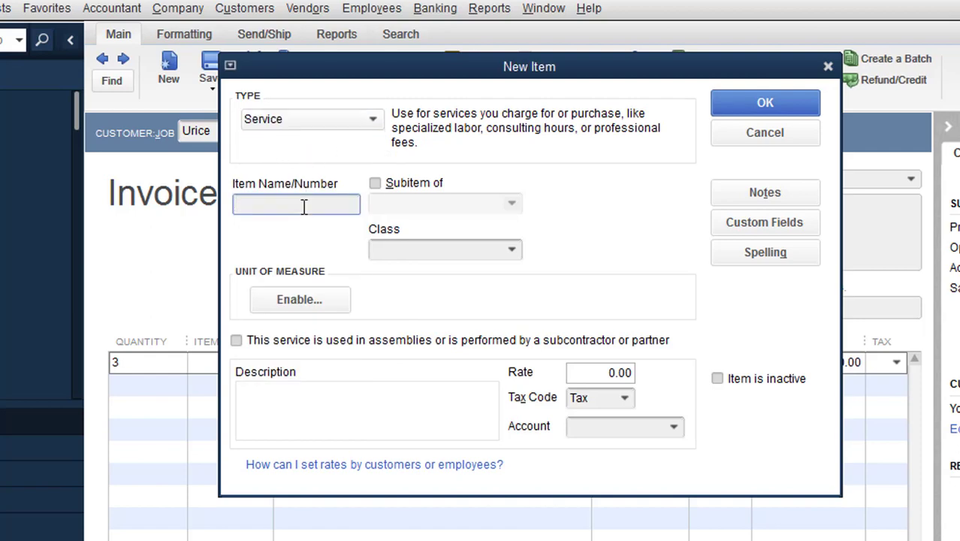
text(Design)
- Assign the new item to the class Services:Design and describe it as "Design Service"
click(511, 252)
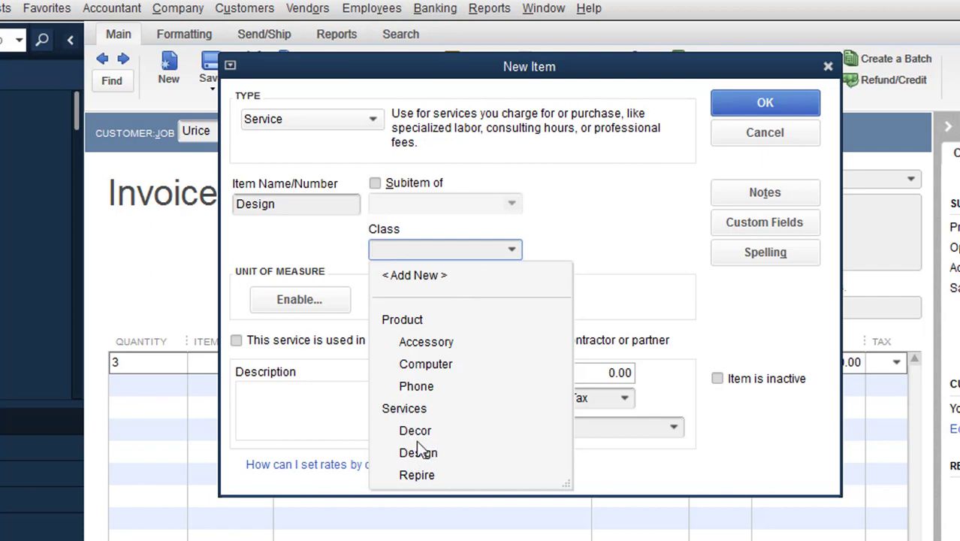
click(411, 454)
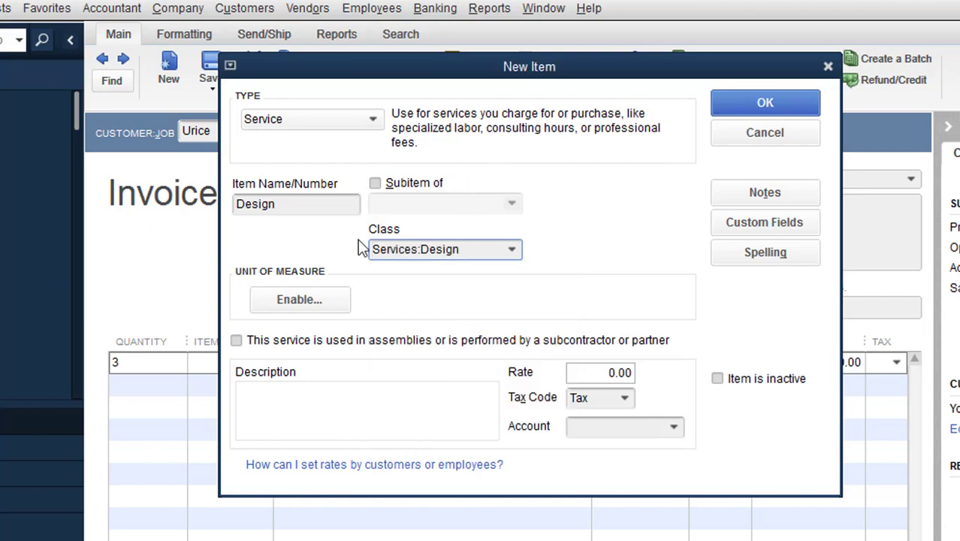
click(437, 392)
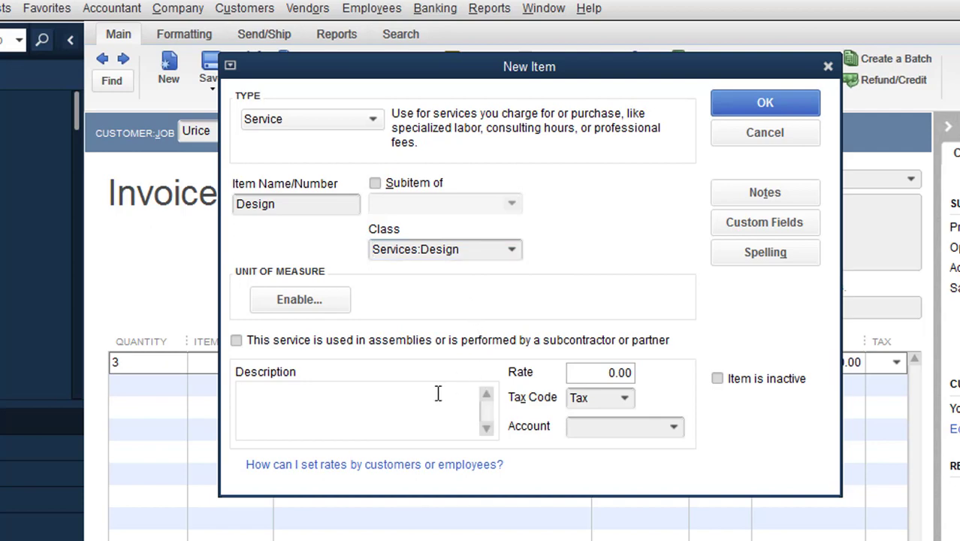
text(Design Service)
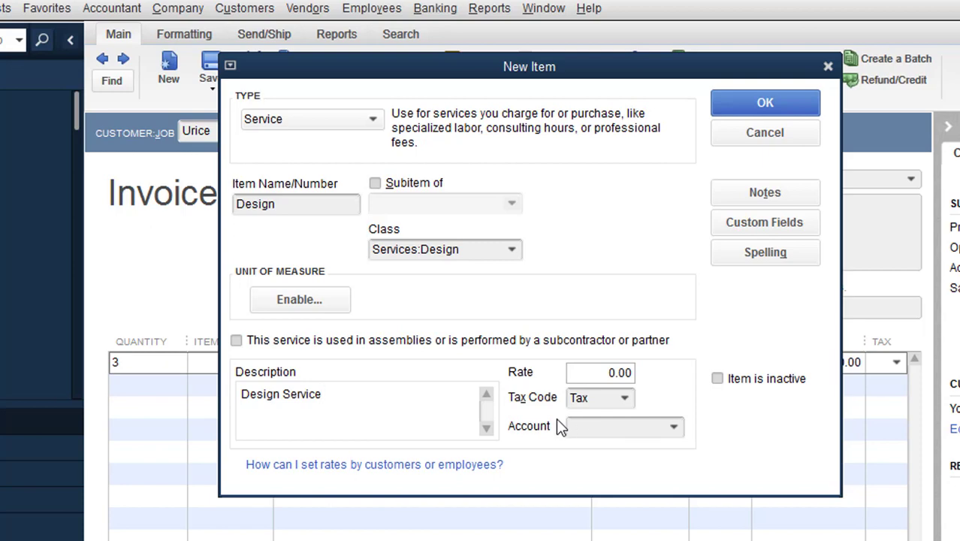
- Link the Design item to account 40200 · Service Revenues, keep the tax code Tax, and save the item
click(674, 427)
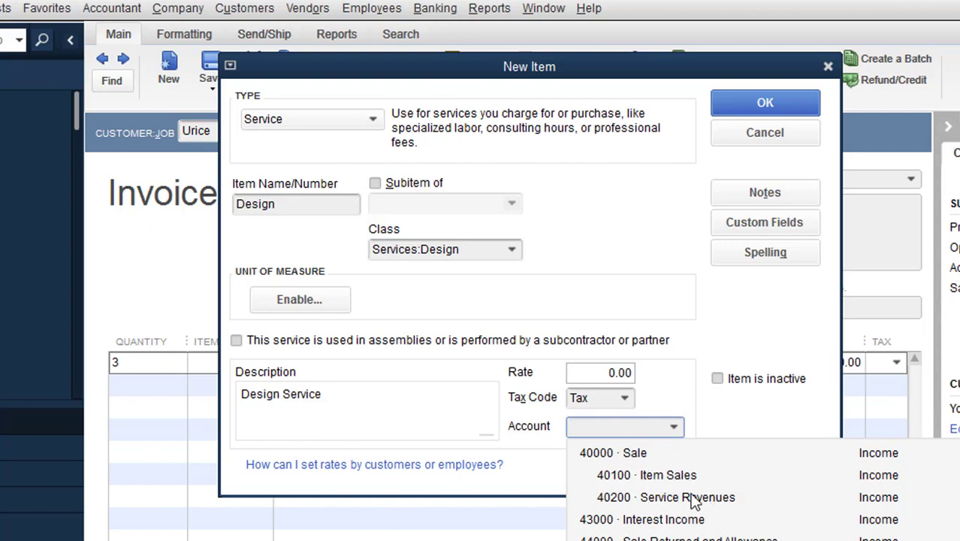
click(664, 501)
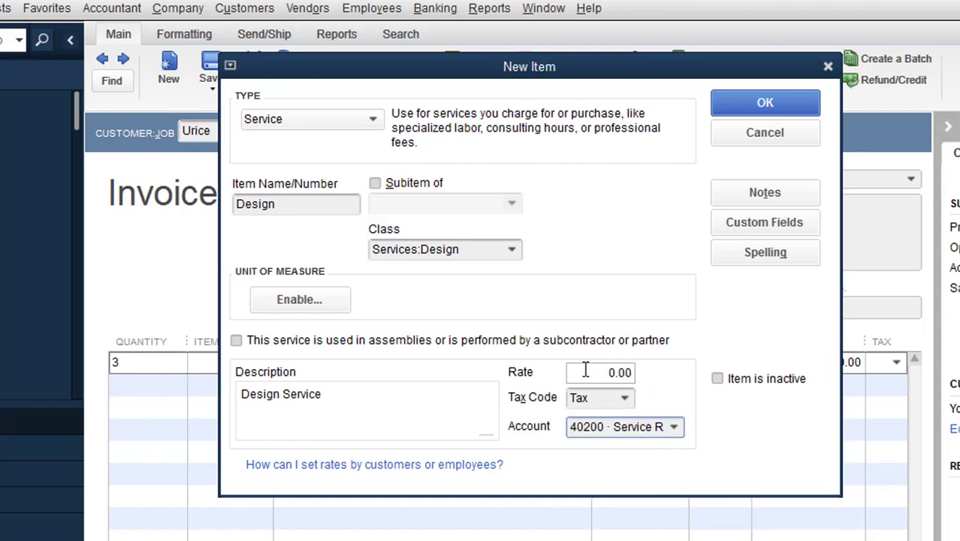
click(624, 399)
click(625, 399)
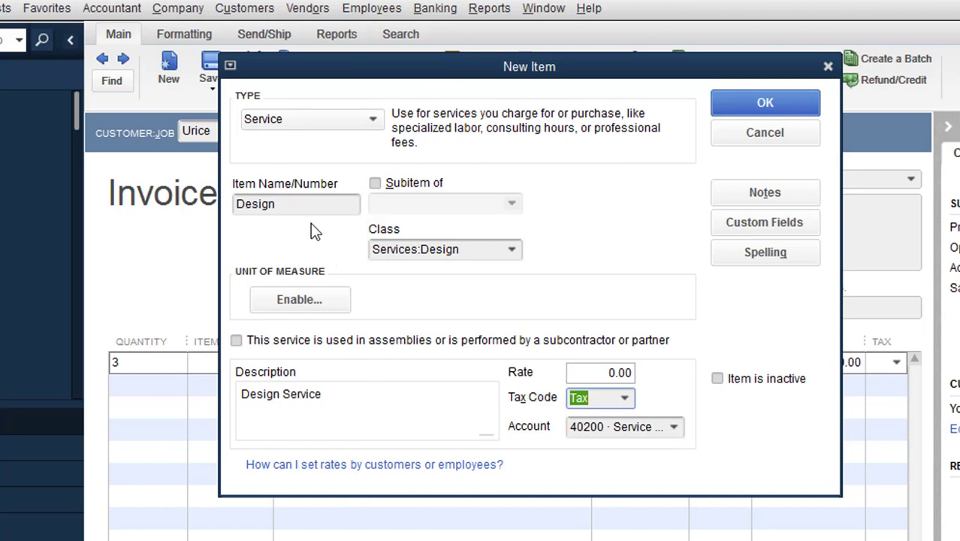
click(732, 111)
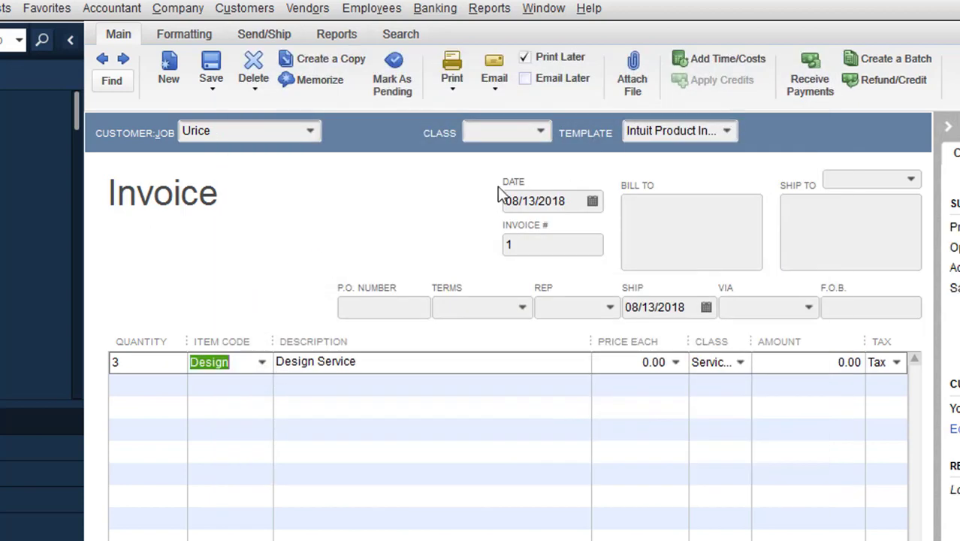
- Widen the Item Code column, set the Design line's price each to 180, and dismiss the price level notice
drag(272, 341, 310, 340)
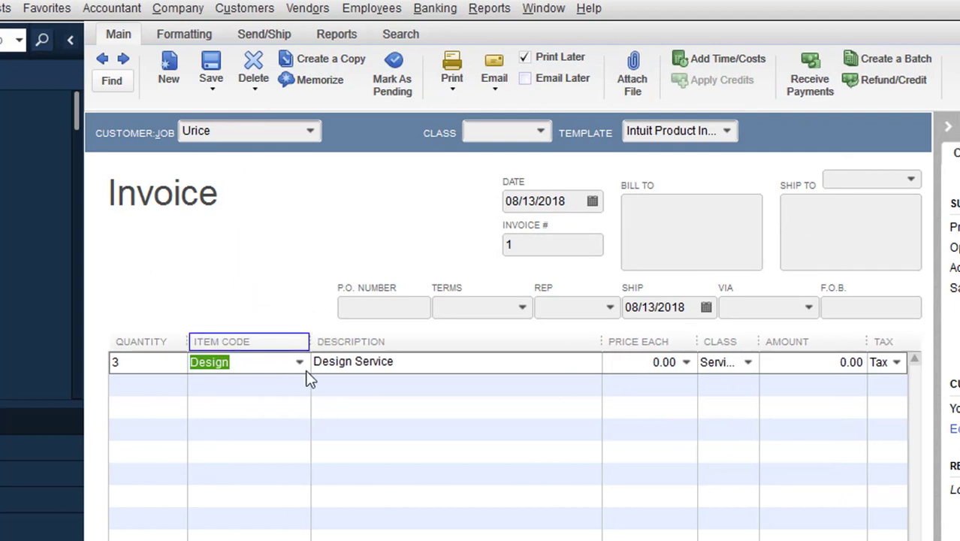
click(661, 361)
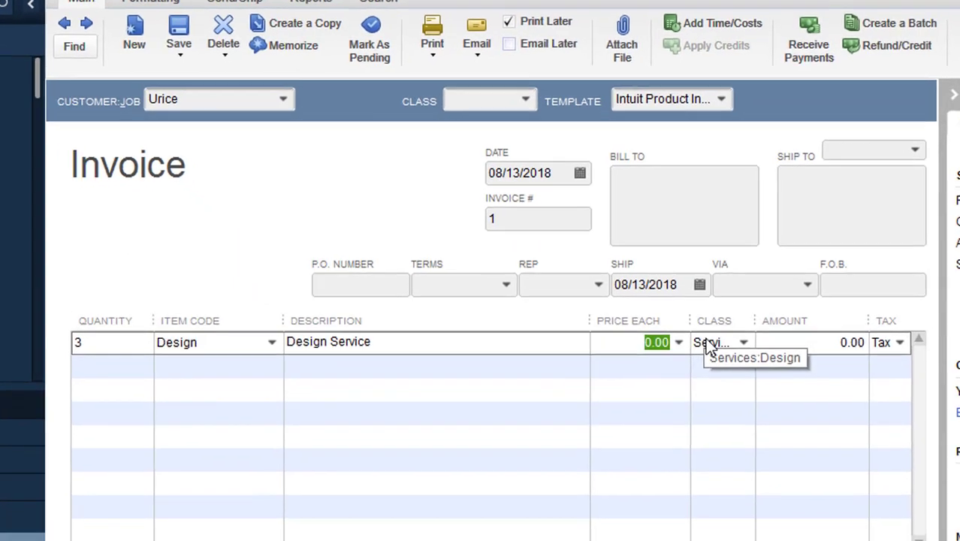
text(180)
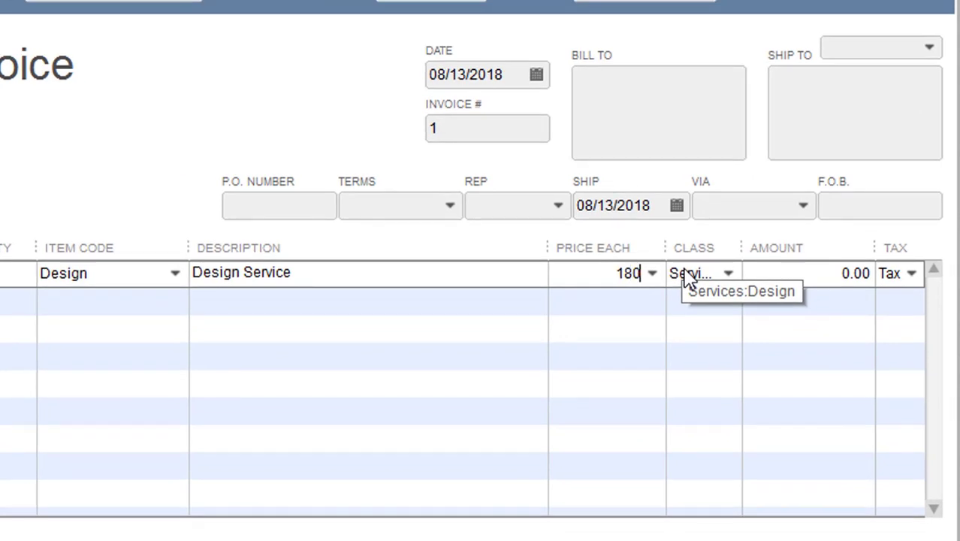
click(784, 285)
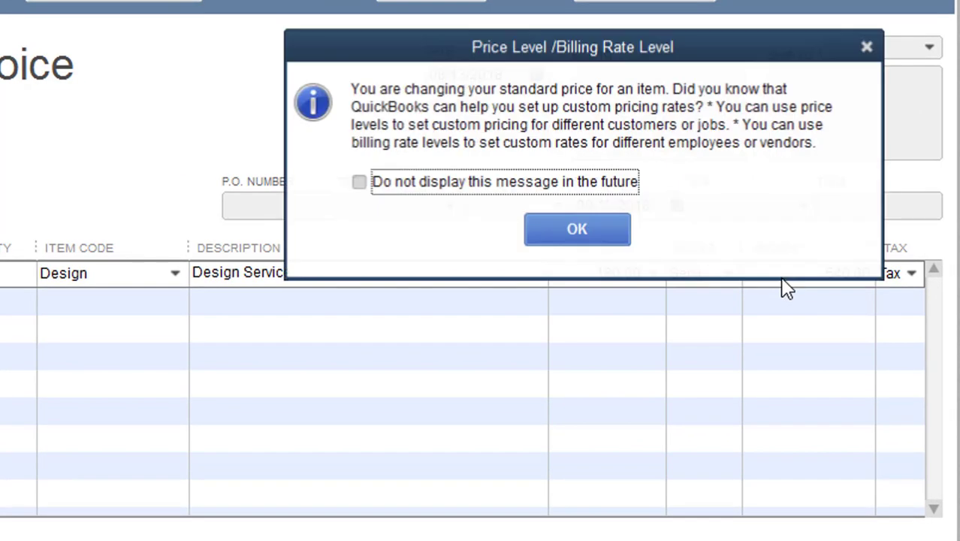
click(576, 229)
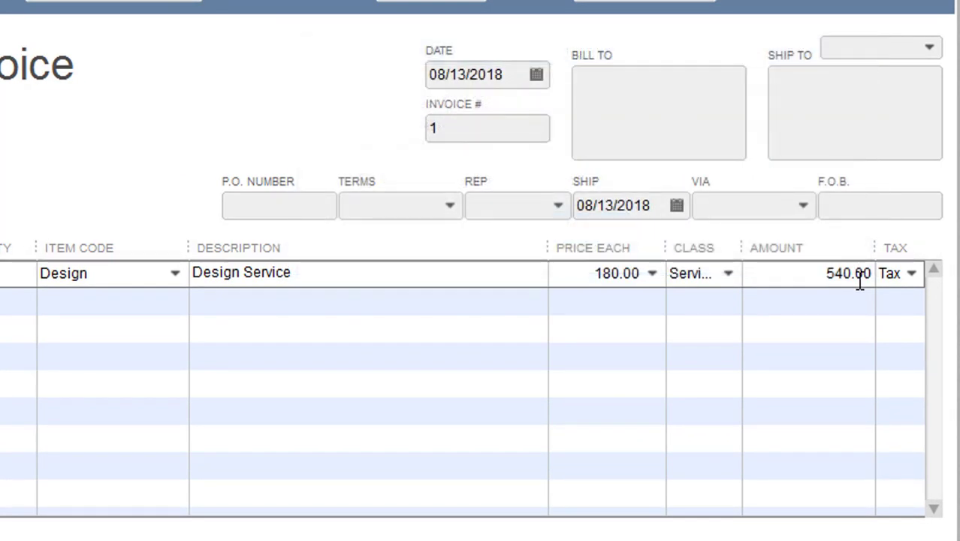
click(578, 263)
- Switch the Design line's tax code to Non (Non-Taxable Sales), and return it to Tax (Taxable Sales)
click(912, 275)
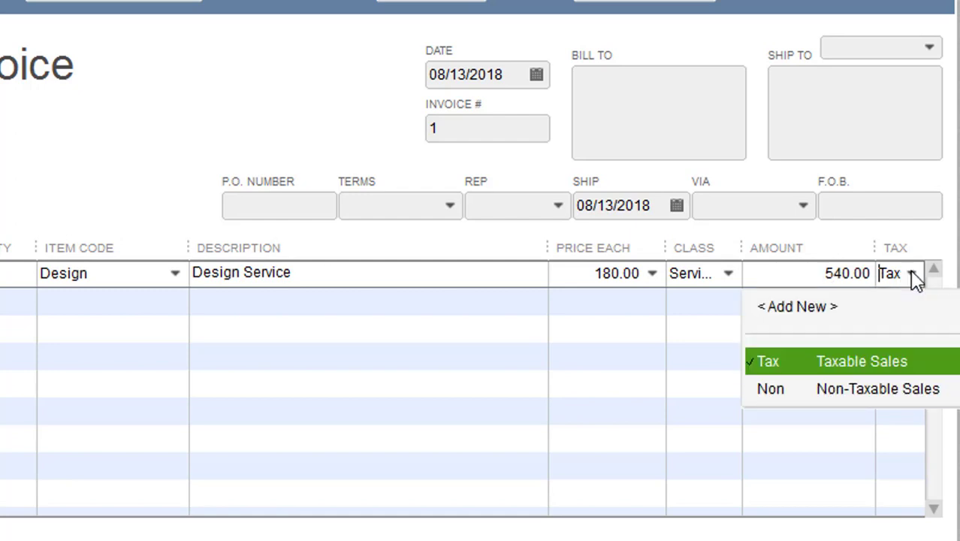
click(793, 393)
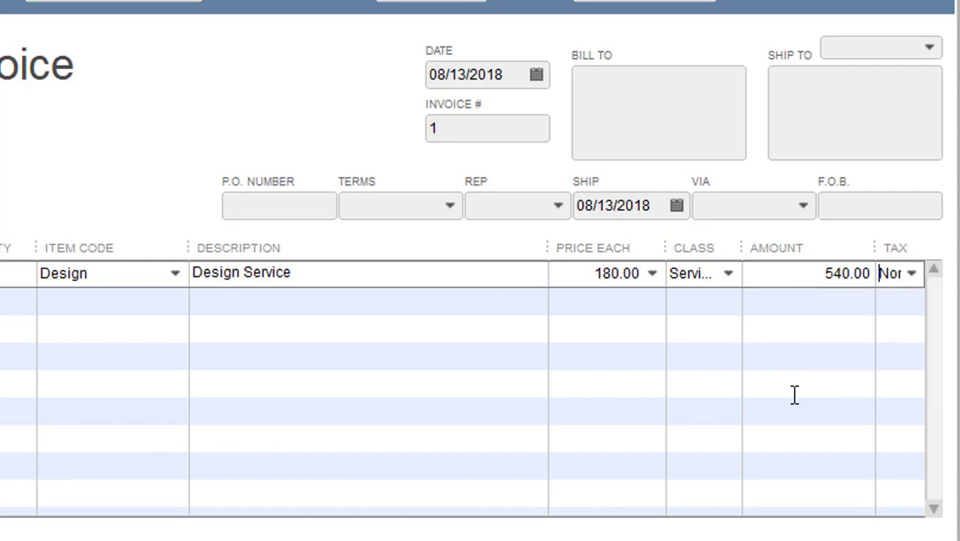
click(917, 276)
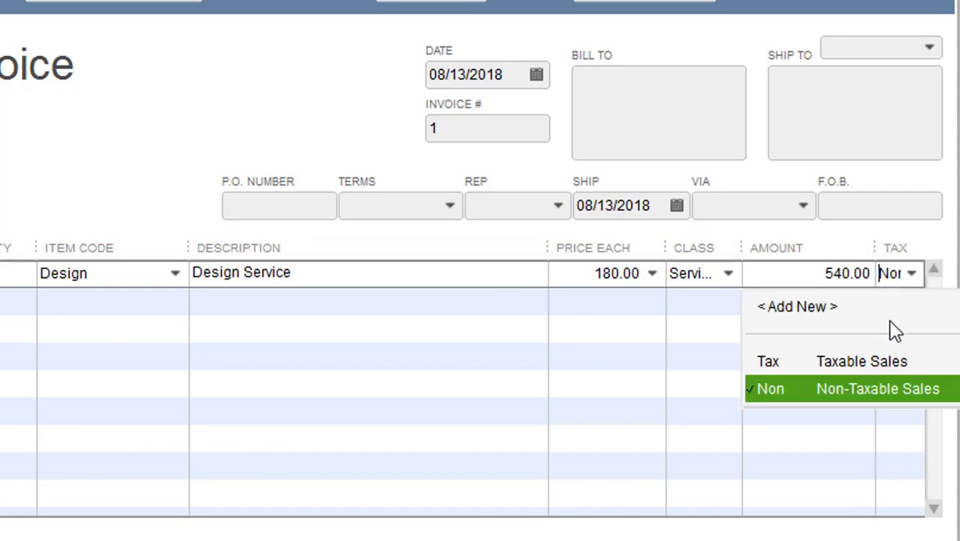
click(883, 372)
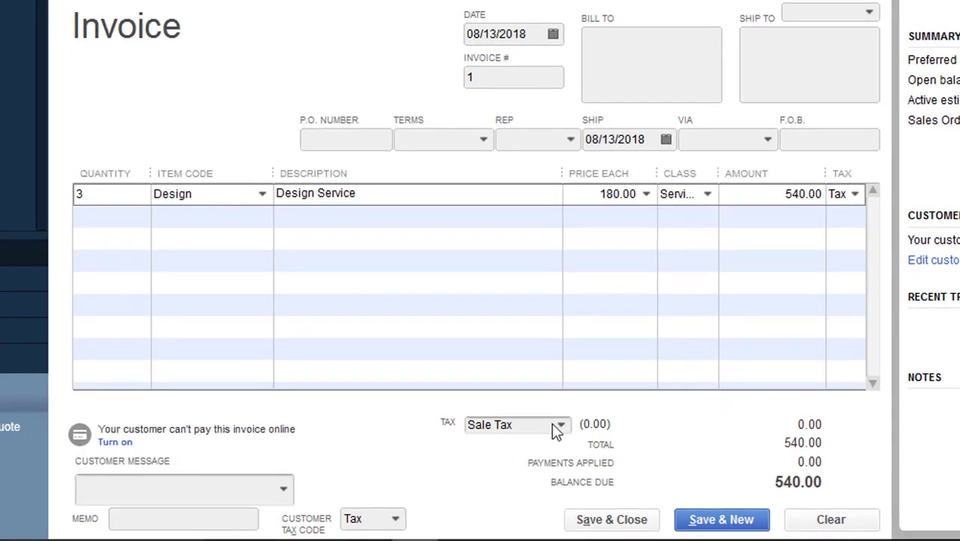
- Apply the SaleTax sales tax item to the invoice and check the Design line's amount
click(560, 426)
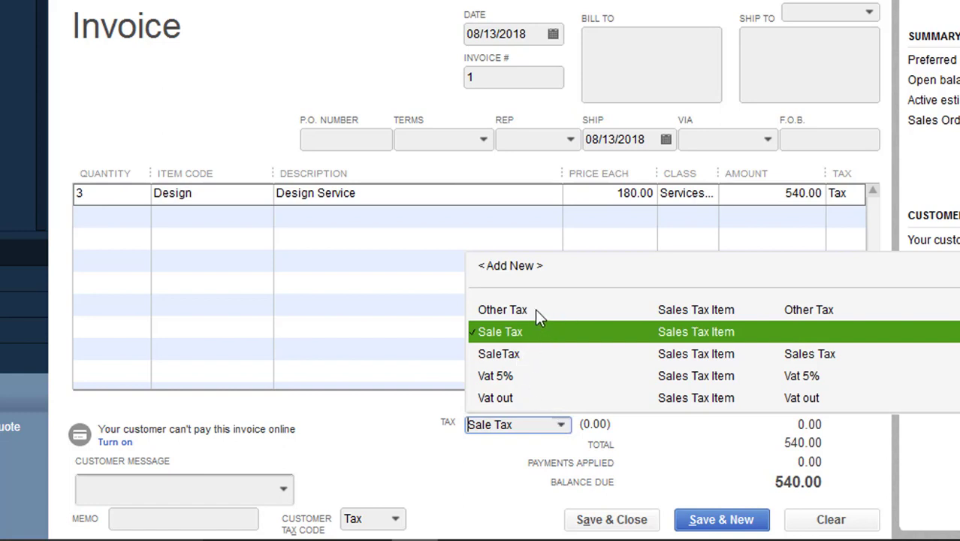
click(523, 353)
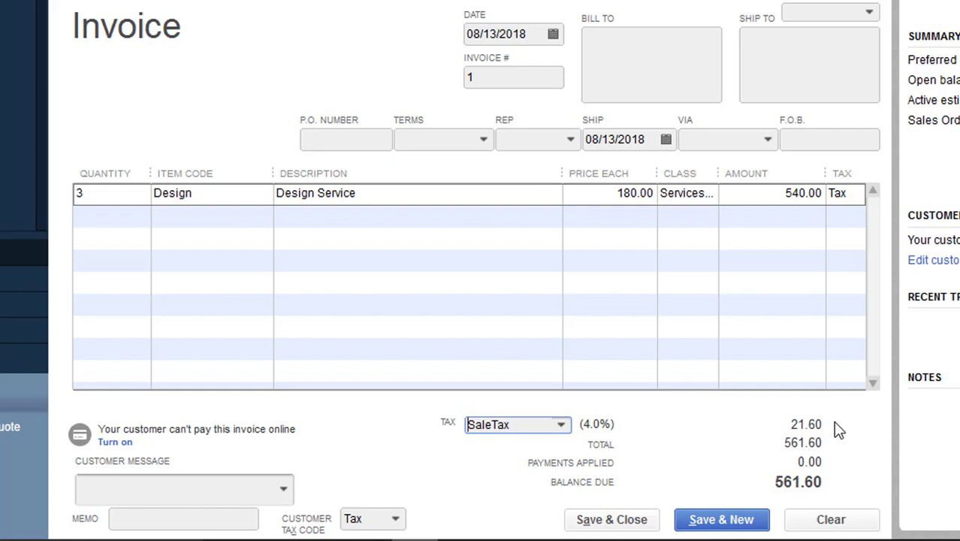
click(785, 194)
drag(785, 193, 813, 194)
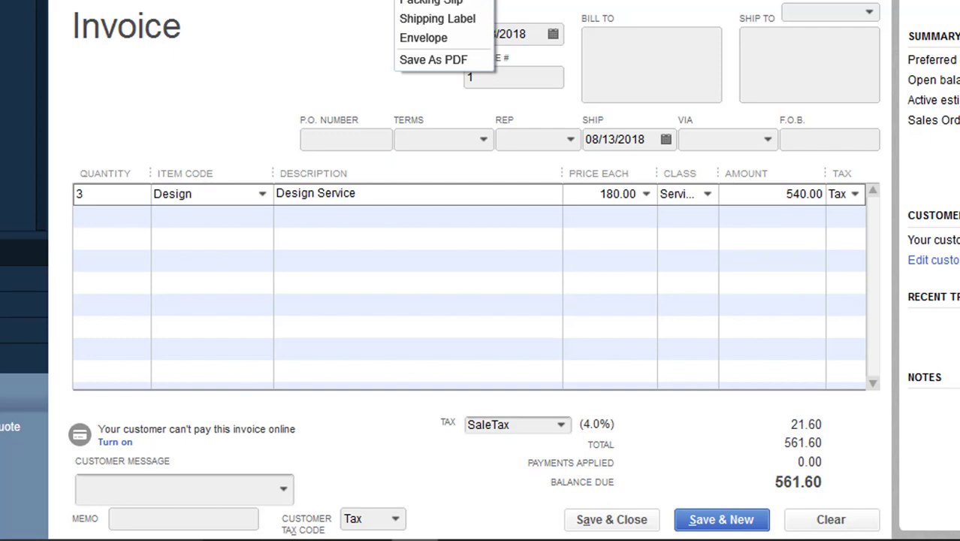
- Preview the printed invoice, examine its header, design line, sales tax and total, and close the preview
click(437, 18)
click(575, 139)
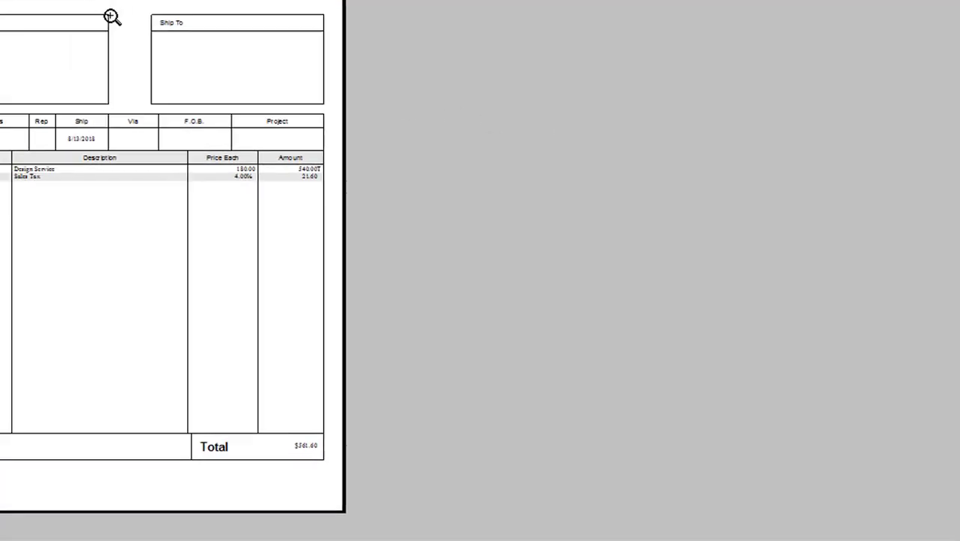
click(300, 215)
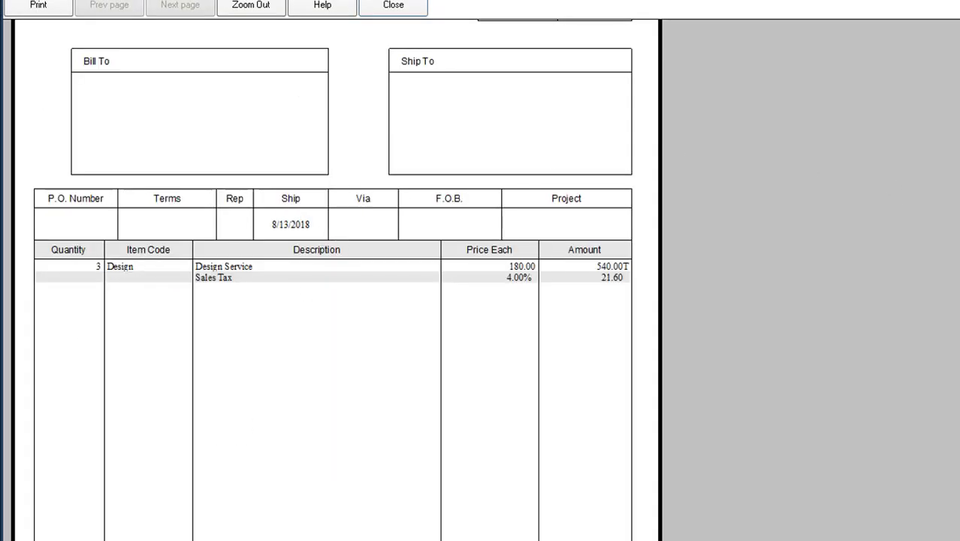
scroll(619, 66, up, 2)
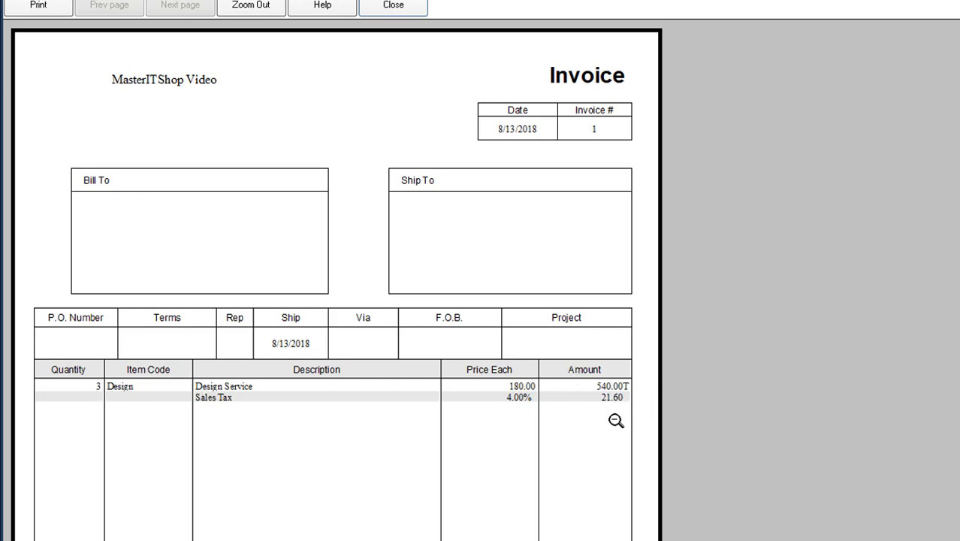
scroll(337, 285, down, 5)
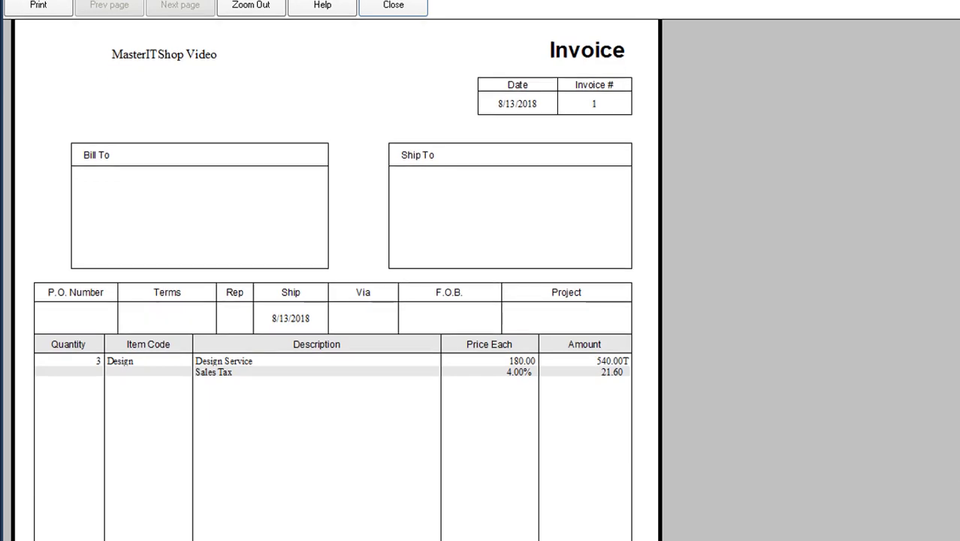
scroll(332, 271, down, 1)
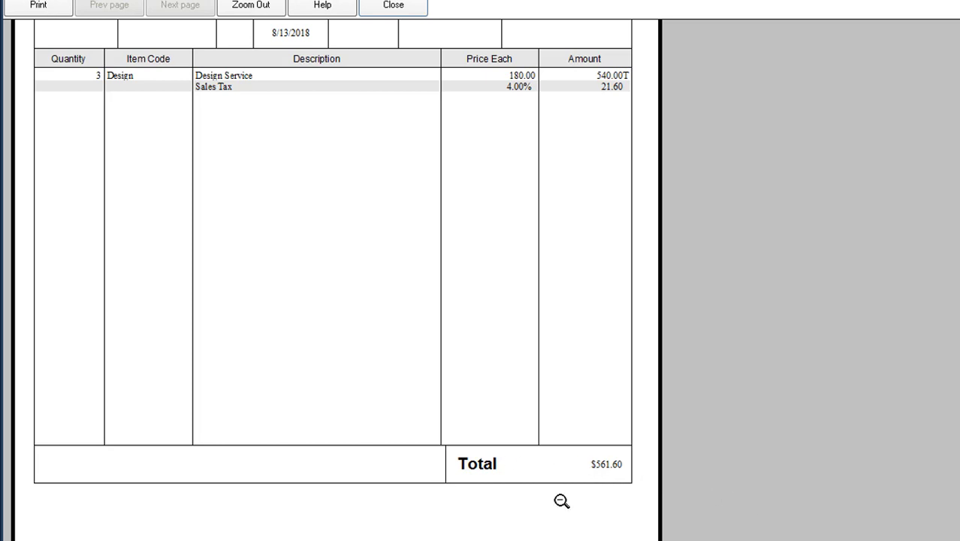
scroll(332, 281, up, 4)
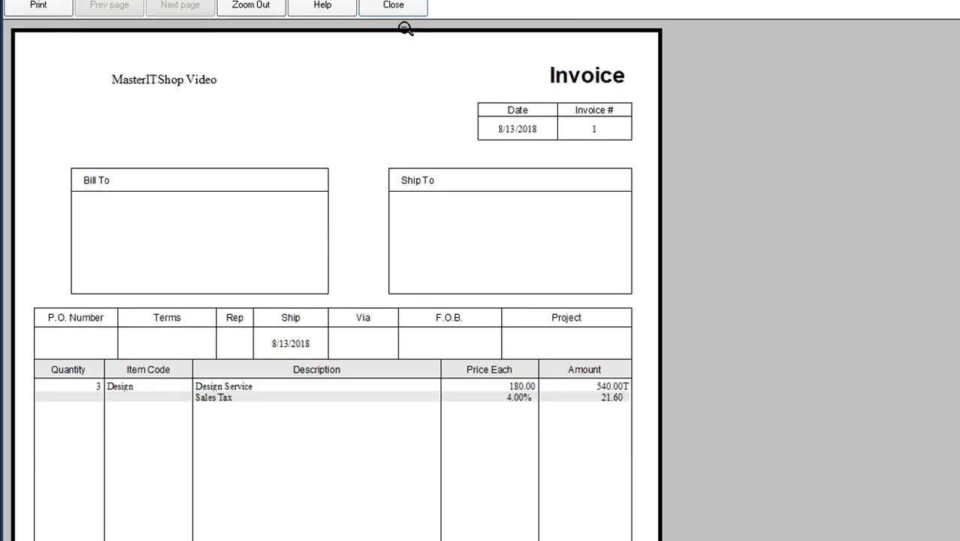
click(393, 6)
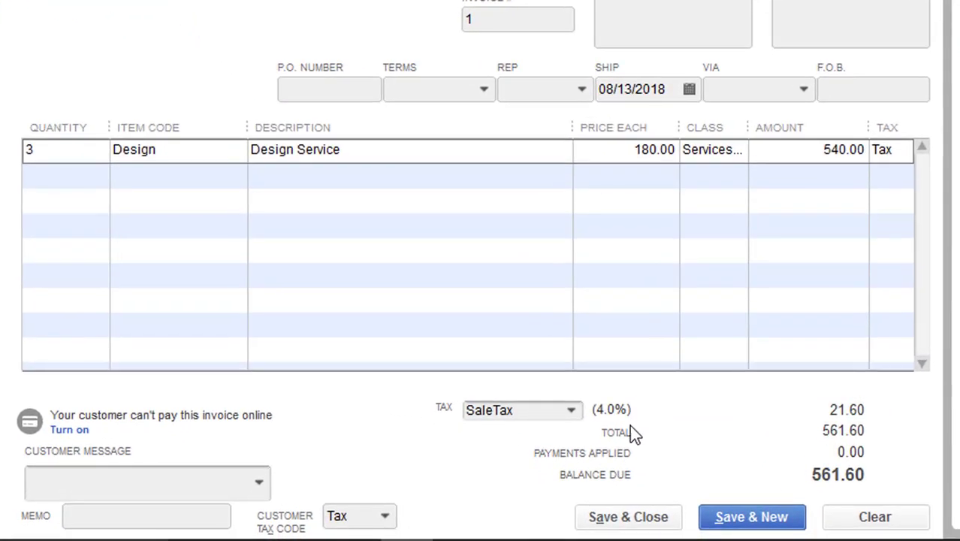
- Save and close the Urice invoice, answering Yes to the confirmation
click(619, 521)
click(374, 38)
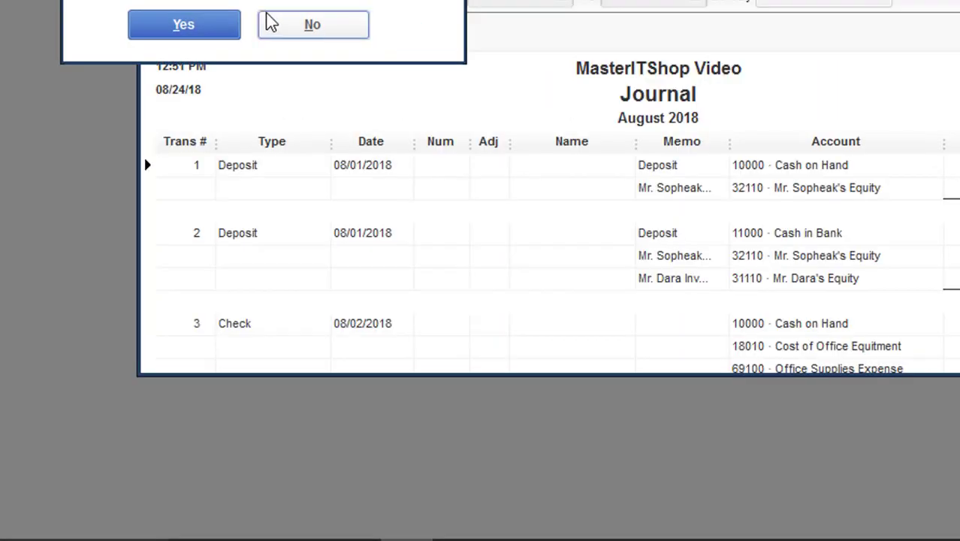
click(215, 27)
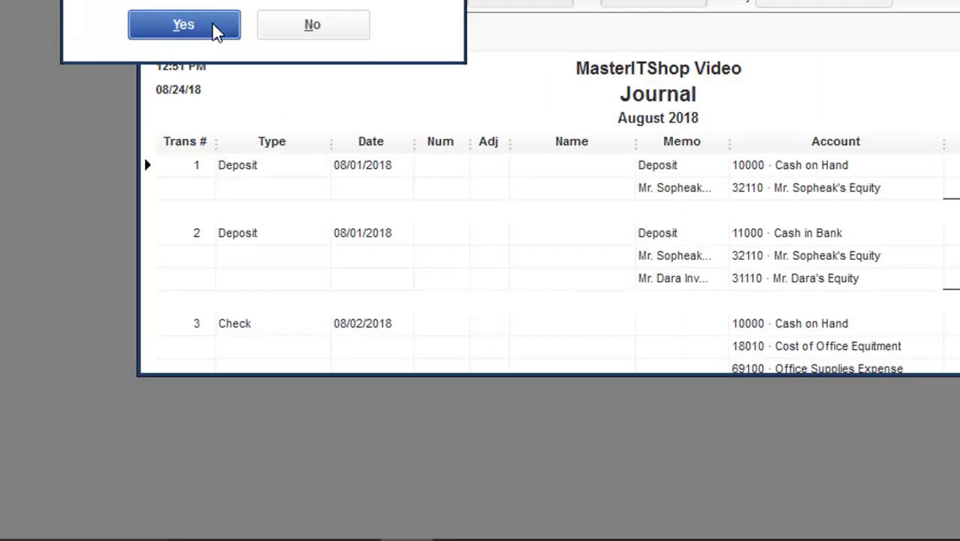